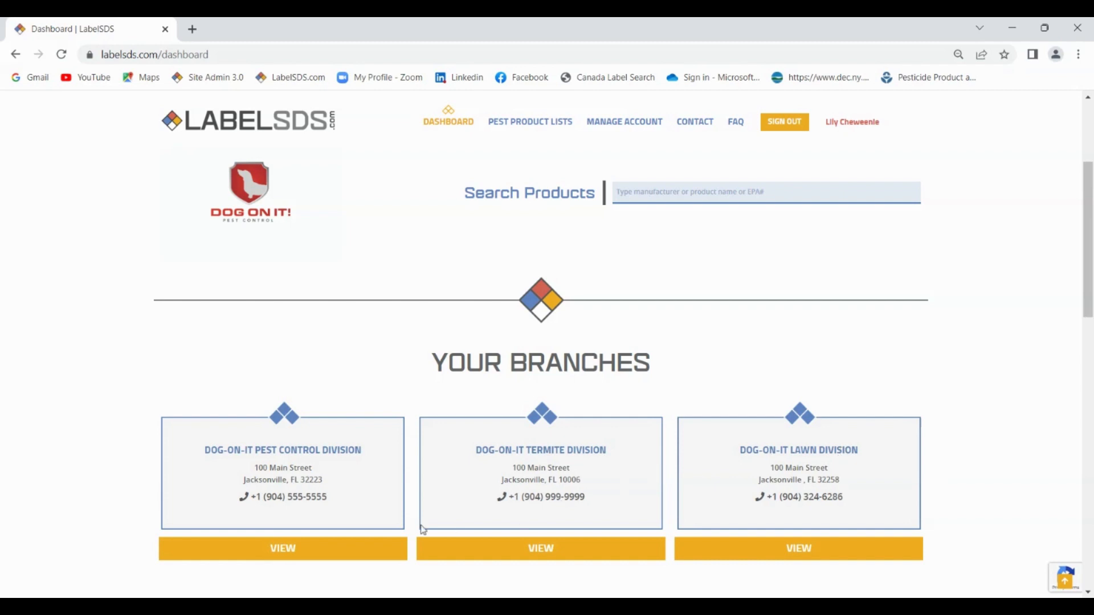
Open the Dog-On-It Pest Control Division branch page from the dashboard's Your Branches list.
{"action": "left_click", "coordinate": [265, 551]}
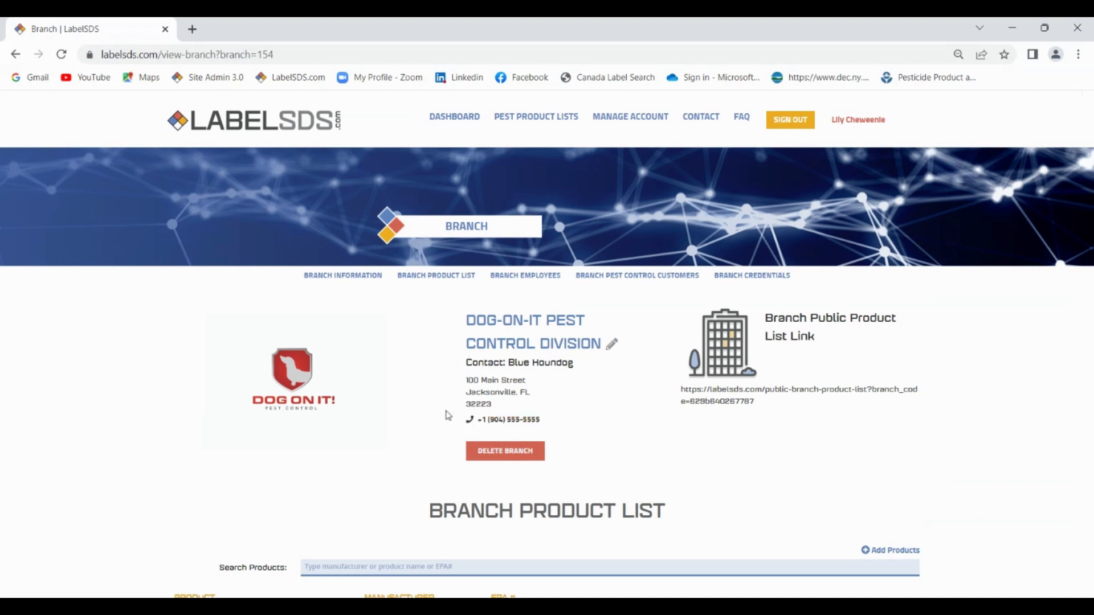
Scroll the Dog-On-It branch page down to its Branch Product List table.
{"action": "scroll", "coordinate": [449, 415], "scroll_direction": "down", "scroll_amount": 3}
{"action": "scroll", "coordinate": [448, 414], "scroll_direction": "down", "scroll_amount": 4}
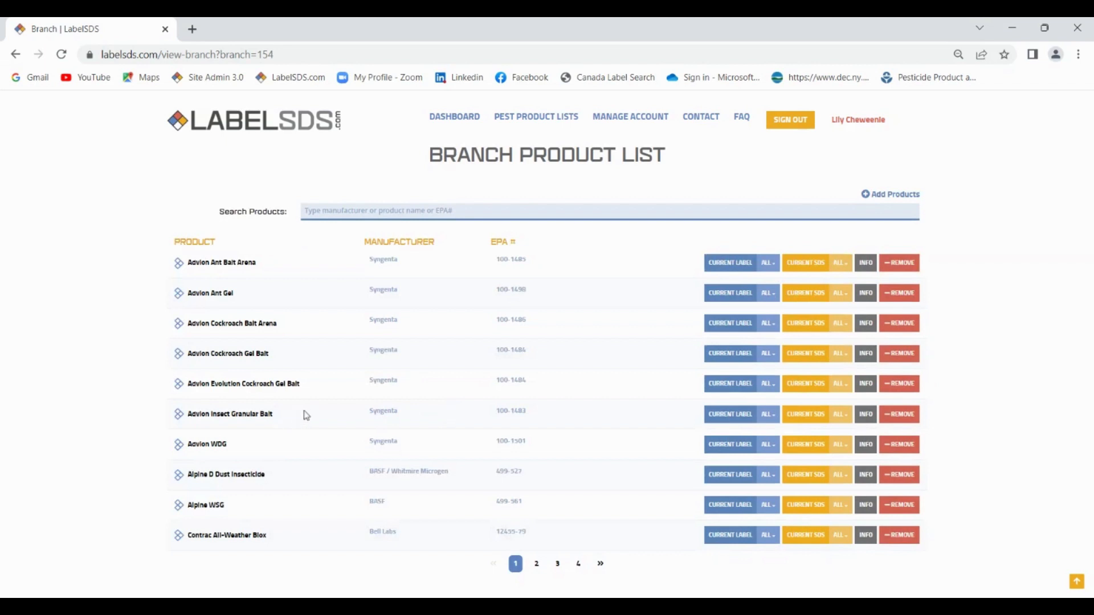
Search the branch product list for 'termidor' to narrow it to BASF's Termidor SC.
{"action": "left_click", "coordinate": [358, 213]}
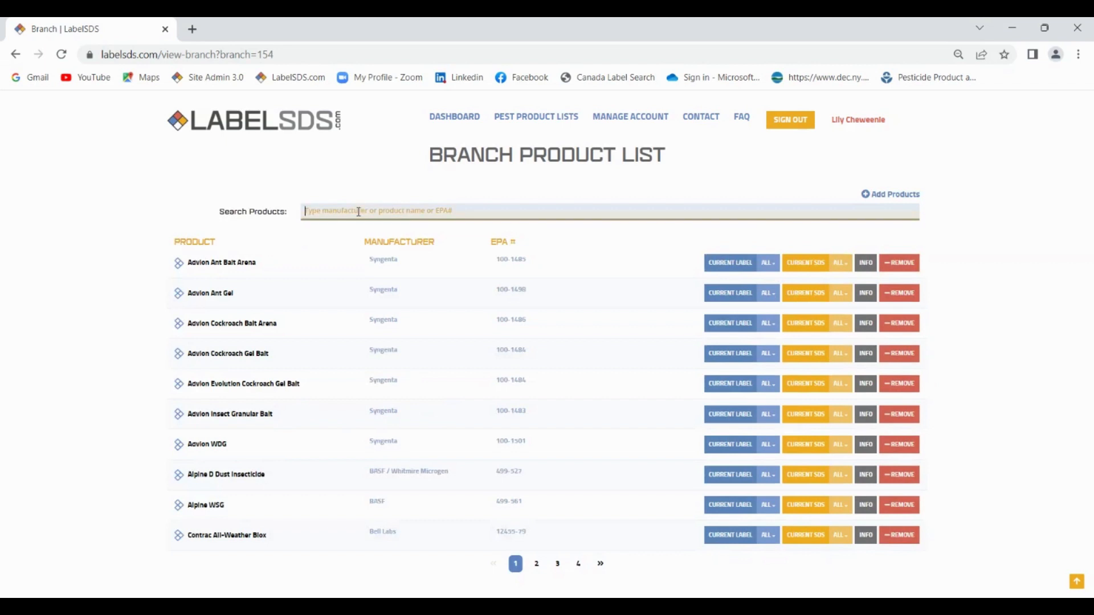
{"action": "type", "text": "ter"}
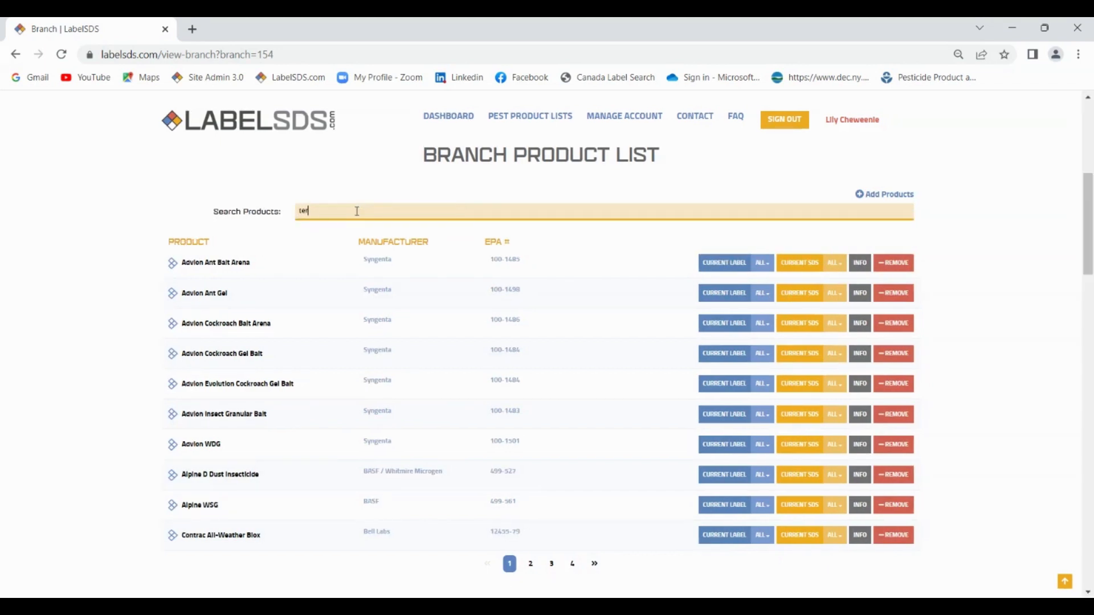
{"action": "type", "text": "midor"}
{"action": "key", "text": "Return"}
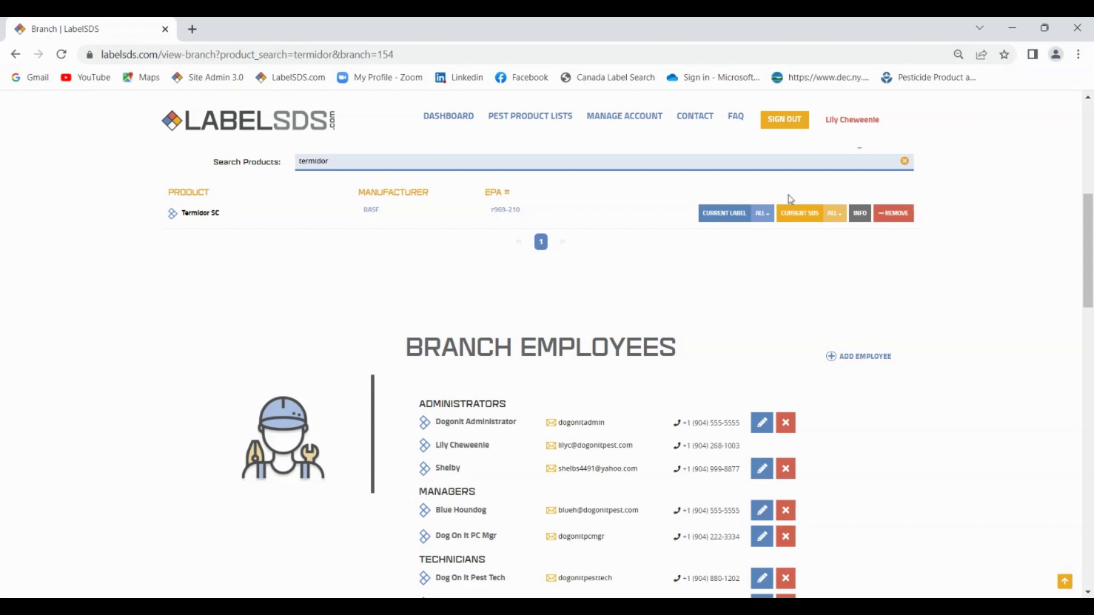
Review Termidor SC's available label files, then open its current label PDF.
{"action": "left_click", "coordinate": [763, 216]}
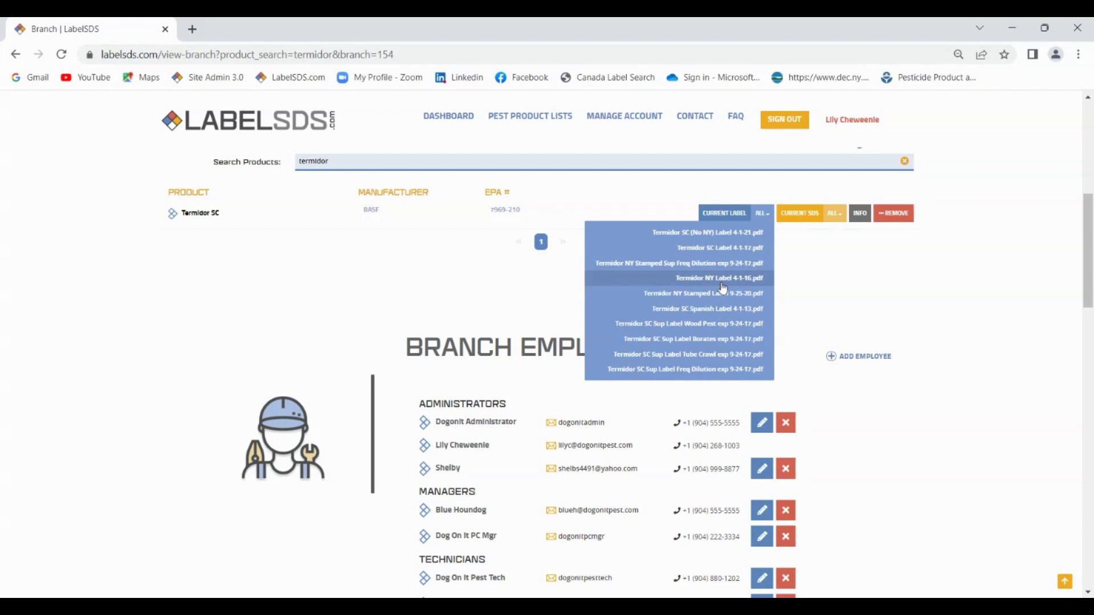
{"action": "left_click", "coordinate": [762, 213]}
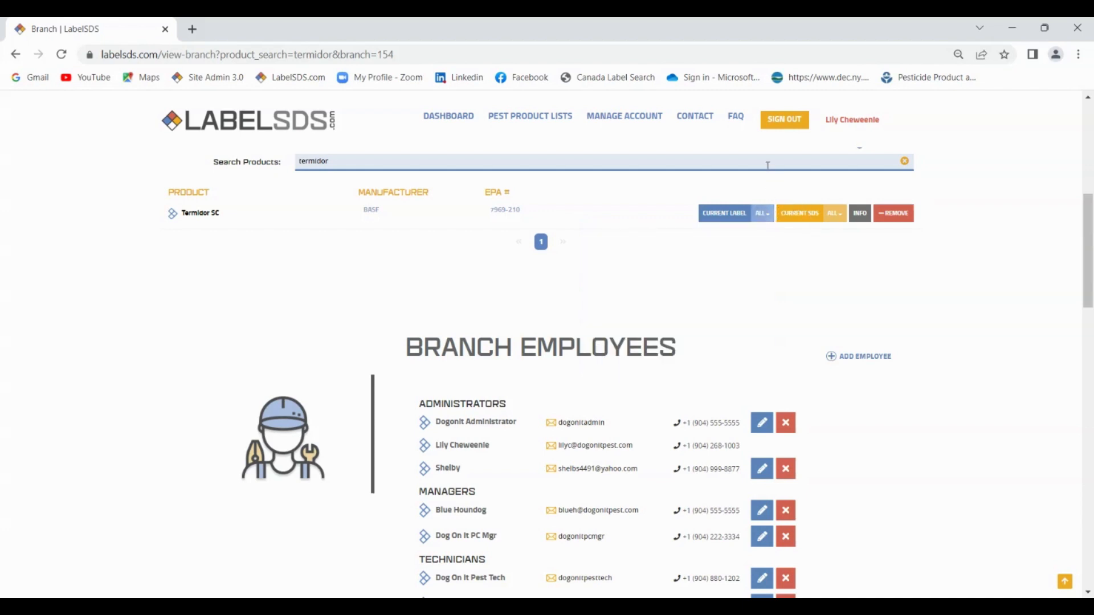
{"action": "left_click", "coordinate": [709, 214]}
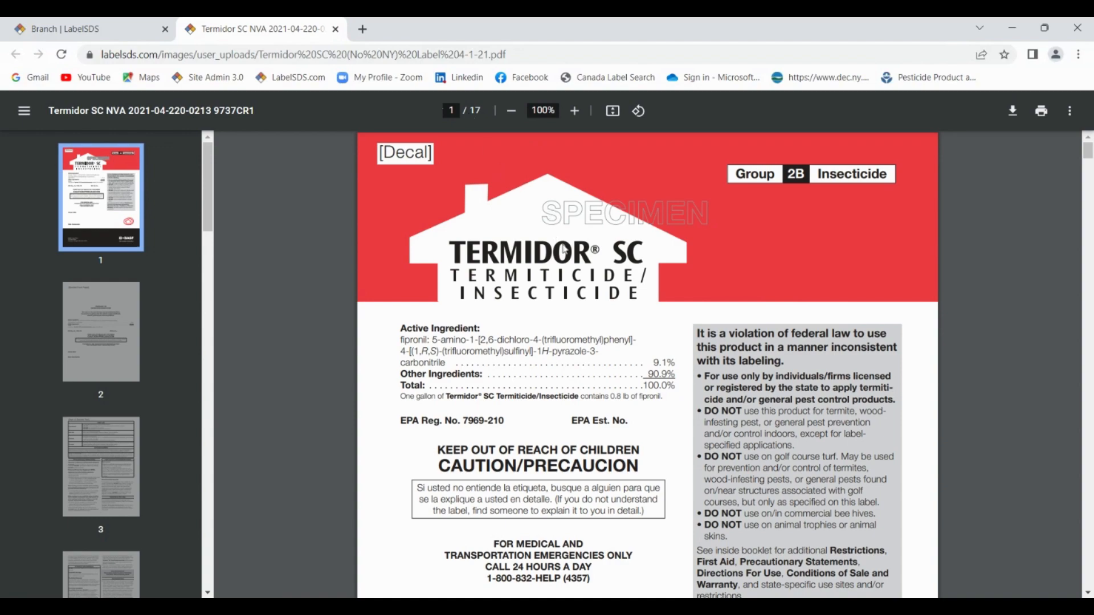
{"action": "scroll", "coordinate": [564, 245], "scroll_direction": "down", "scroll_amount": 7}
{"action": "scroll", "coordinate": [565, 245], "scroll_direction": "down", "scroll_amount": 15}
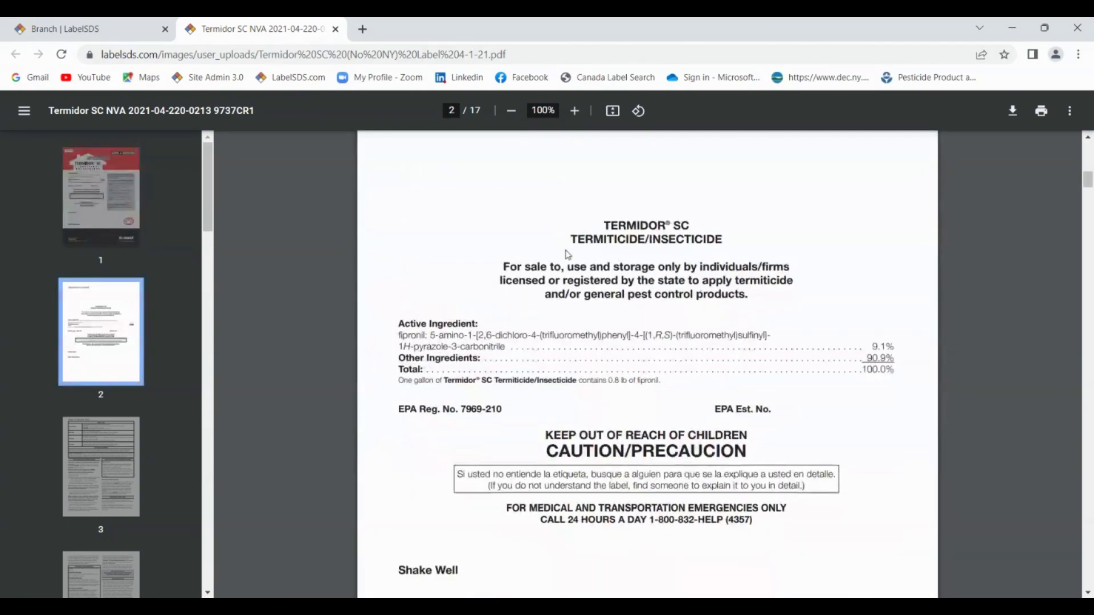
{"action": "scroll", "coordinate": [568, 255], "scroll_direction": "down", "scroll_amount": 8}
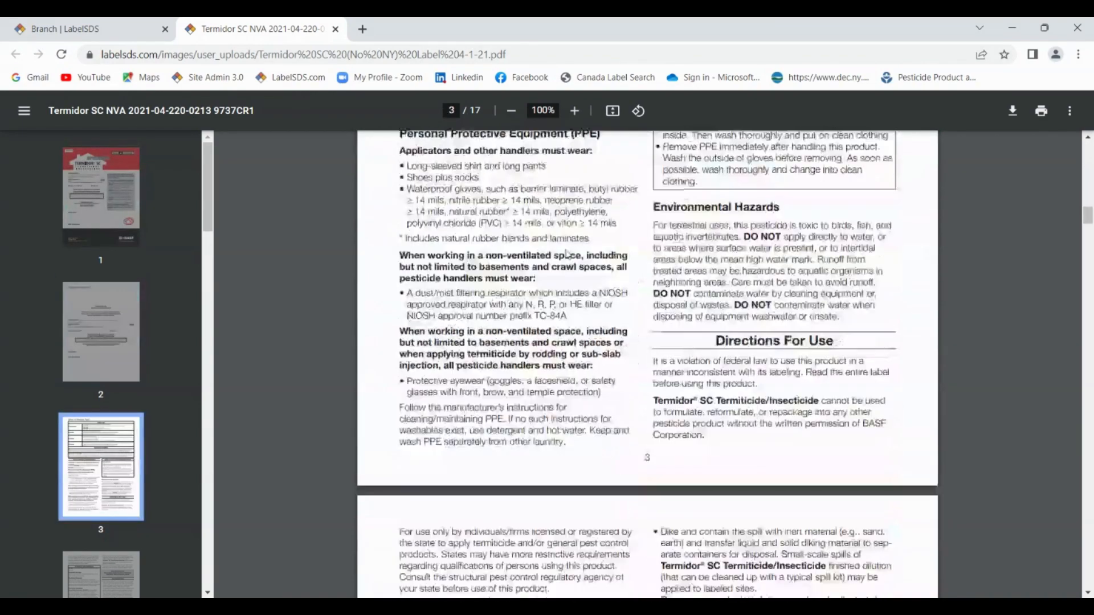
{"action": "scroll", "coordinate": [570, 257], "scroll_direction": "up", "scroll_amount": 20}
{"action": "scroll", "coordinate": [570, 255], "scroll_direction": "up", "scroll_amount": 10}
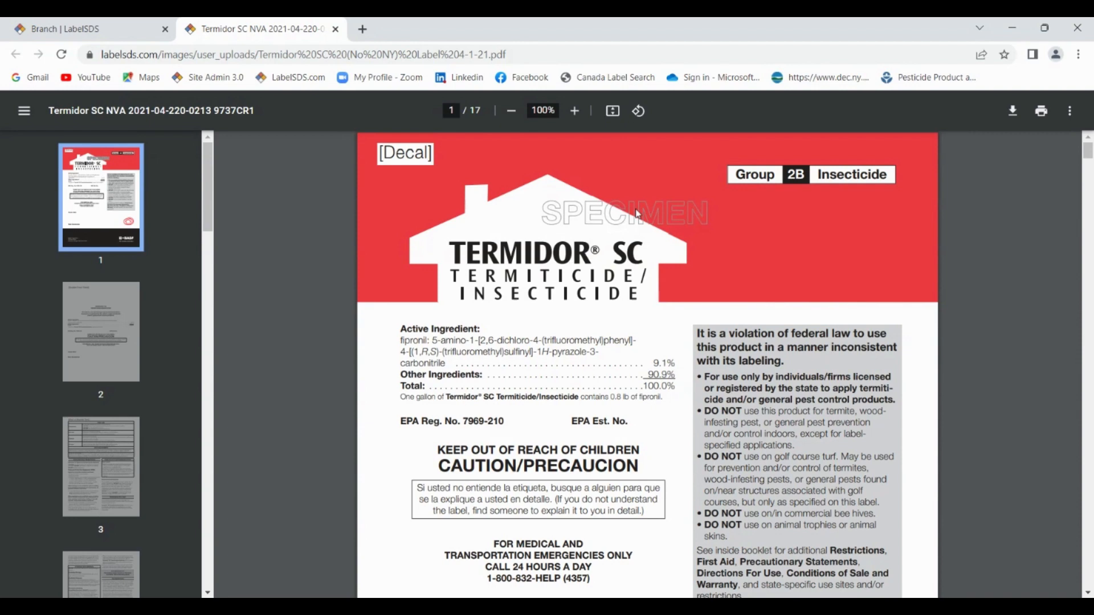
Find 'mixing' in the label PDF to reach page 5's Mixing Instructions.
{"action": "key", "text": "ctrl+f"}
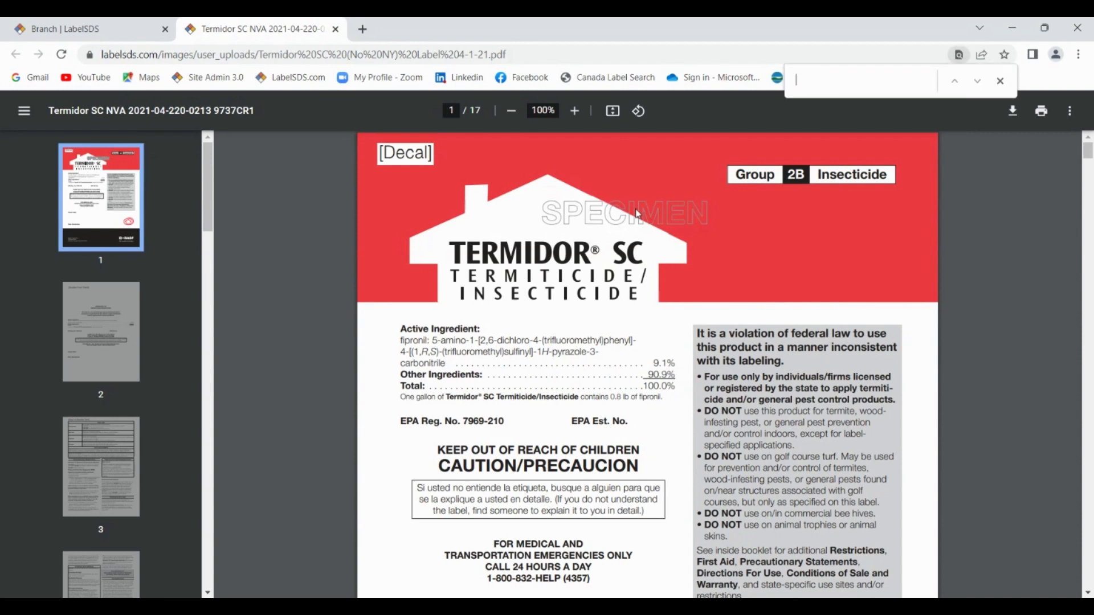
{"action": "type", "text": "mixing"}
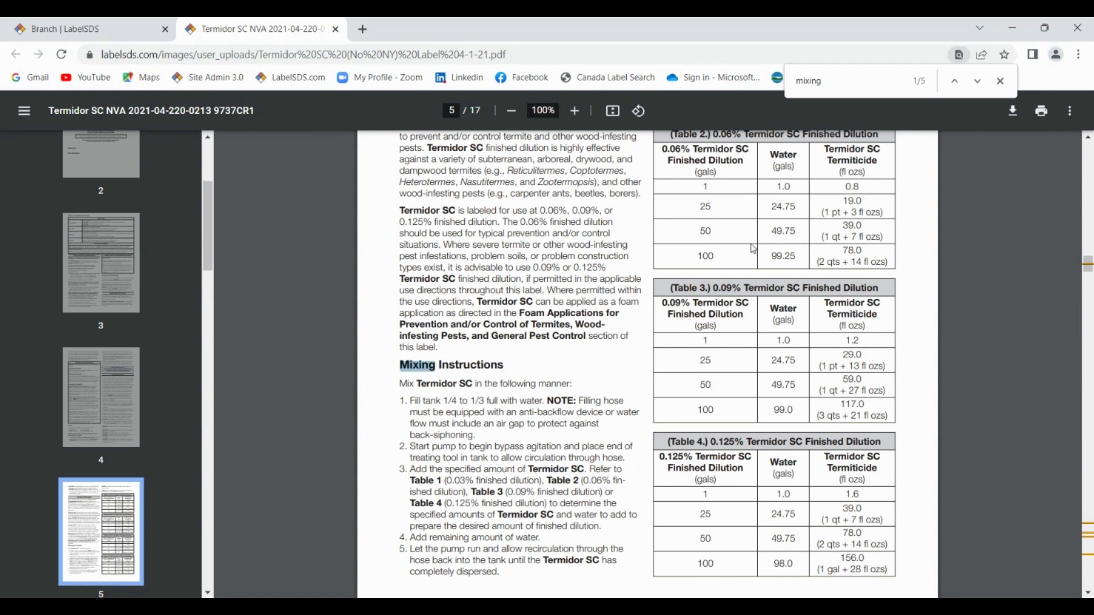
{"action": "scroll", "coordinate": [750, 255], "scroll_direction": "up", "scroll_amount": 2}
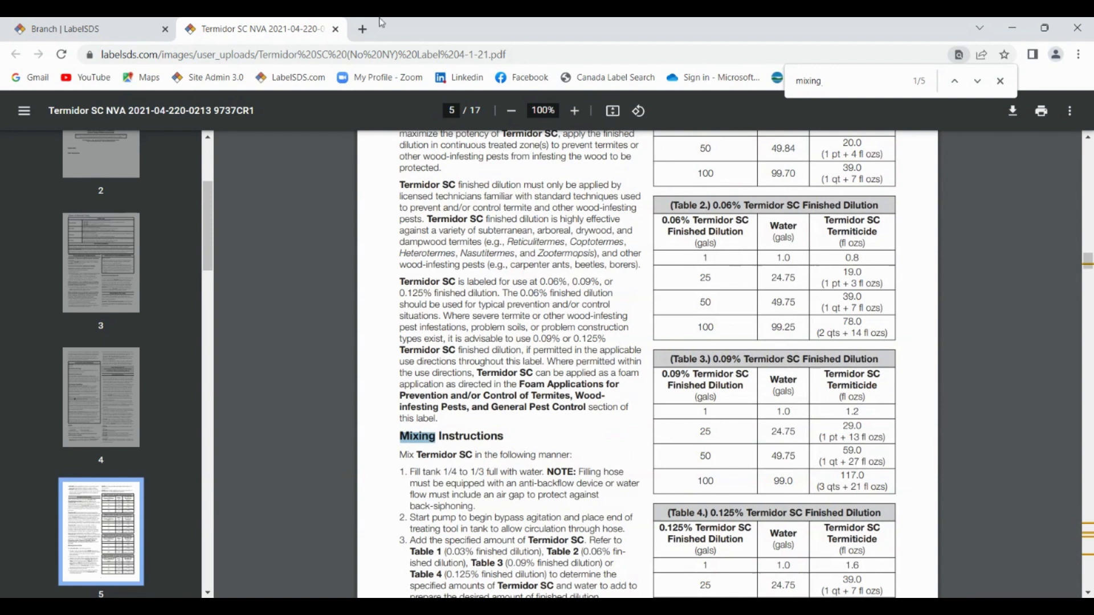
Close the label PDF tab and return to the unfiltered four-page branch product list.
{"action": "left_click", "coordinate": [336, 31]}
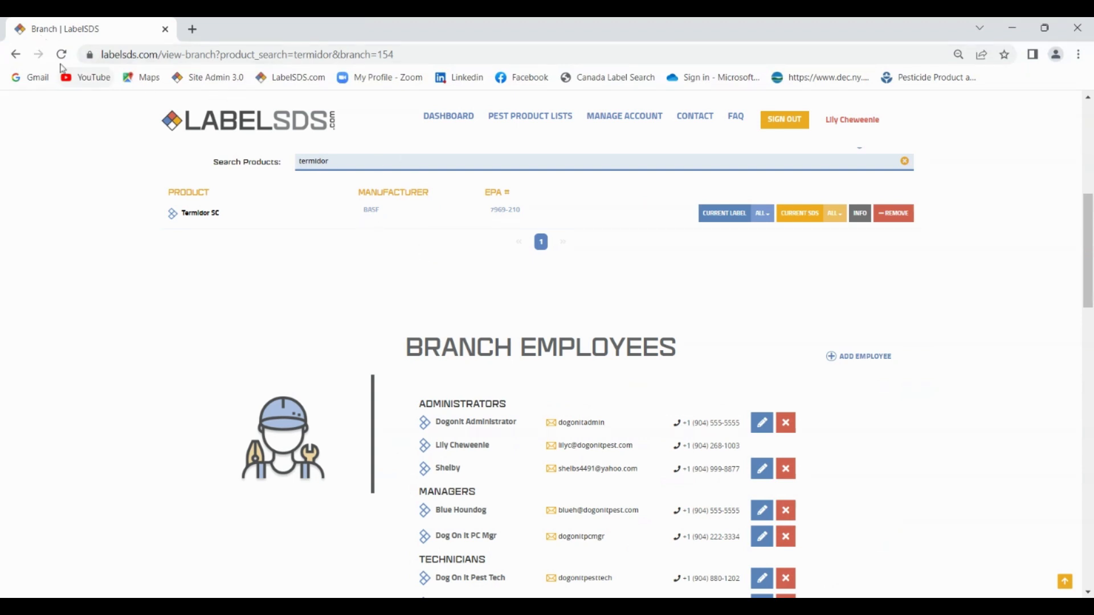
{"action": "left_click", "coordinate": [14, 55]}
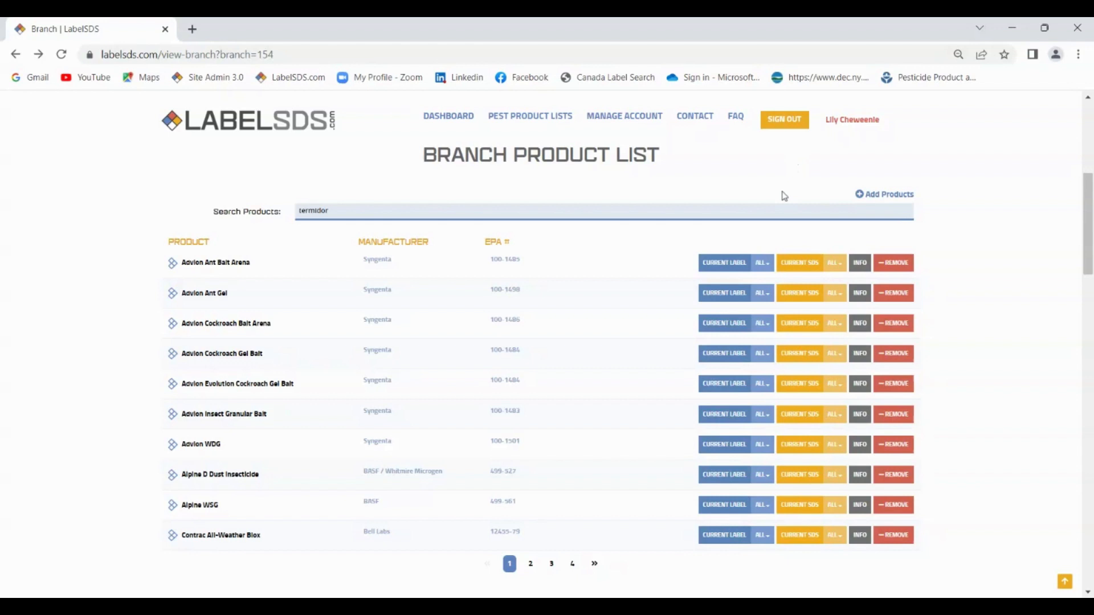
Search the Add Products catalogue for advion and add Advion Fire Ant Bait to the branch.
{"action": "left_click", "coordinate": [882, 201]}
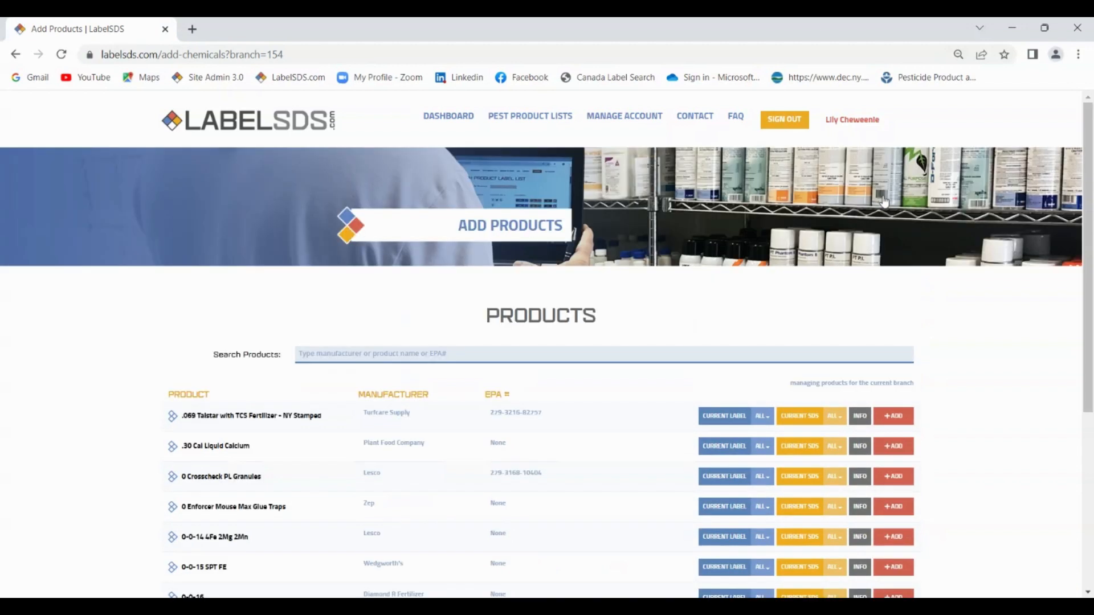
{"action": "left_click", "coordinate": [537, 358]}
{"action": "type", "text": "a"}
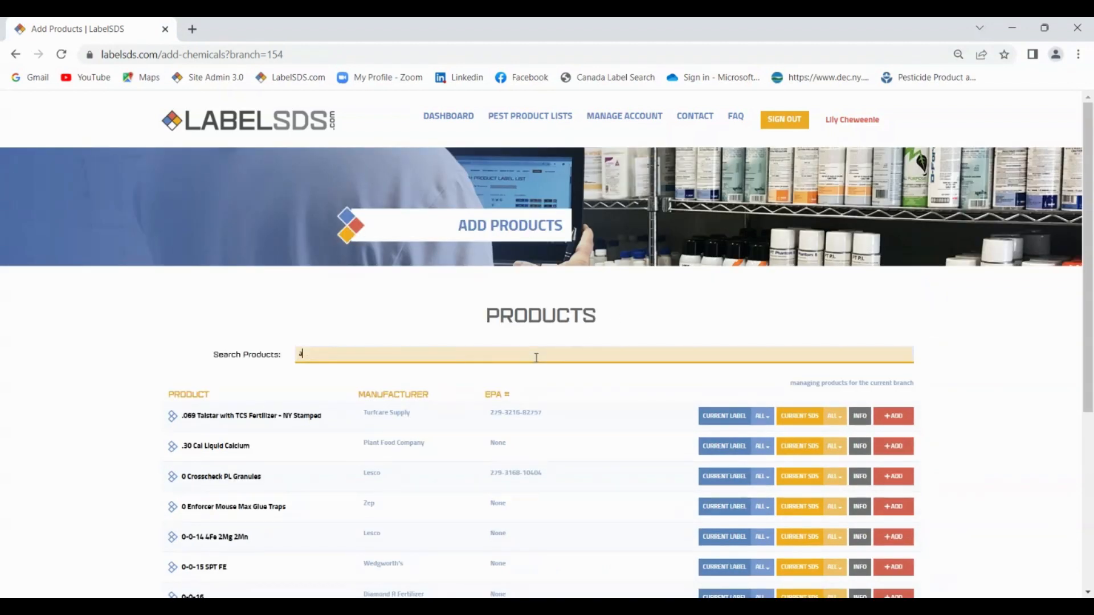
{"action": "type", "text": "dvicn"}
{"action": "key", "text": "Return"}
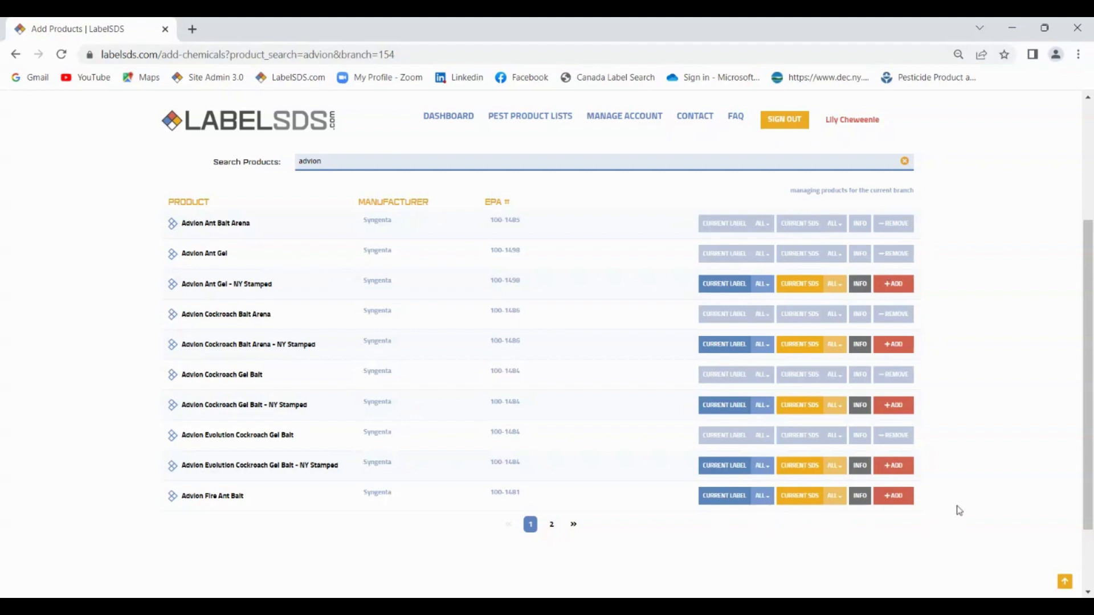
{"action": "left_click", "coordinate": [893, 496]}
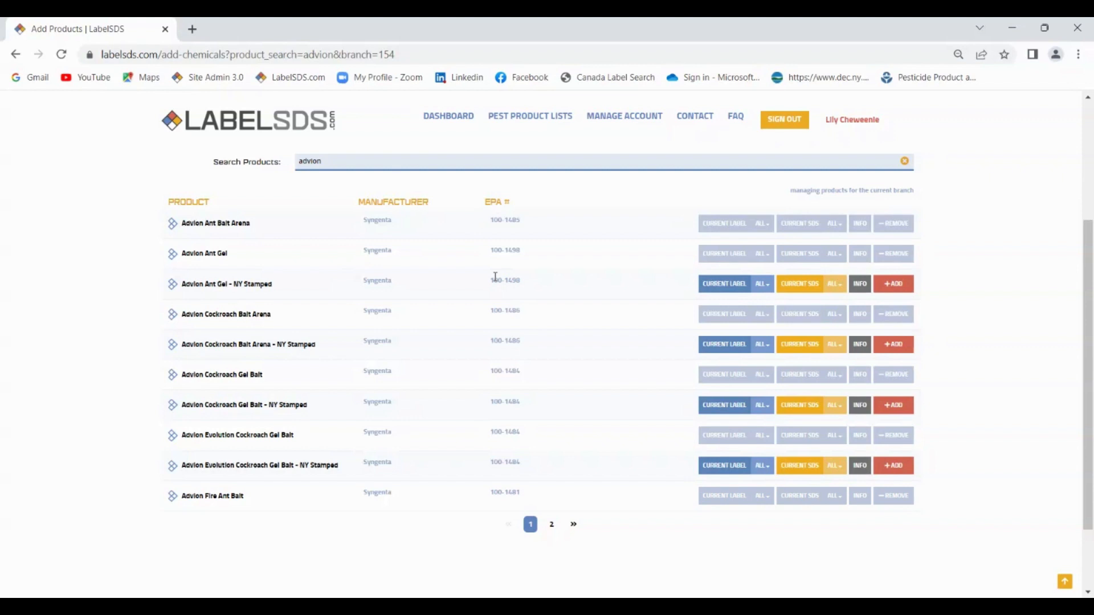
Go back through the dashboard to the Dog-On-It branch product list, now showing Advion Fire Ant Bait.
{"action": "left_click", "coordinate": [448, 116]}
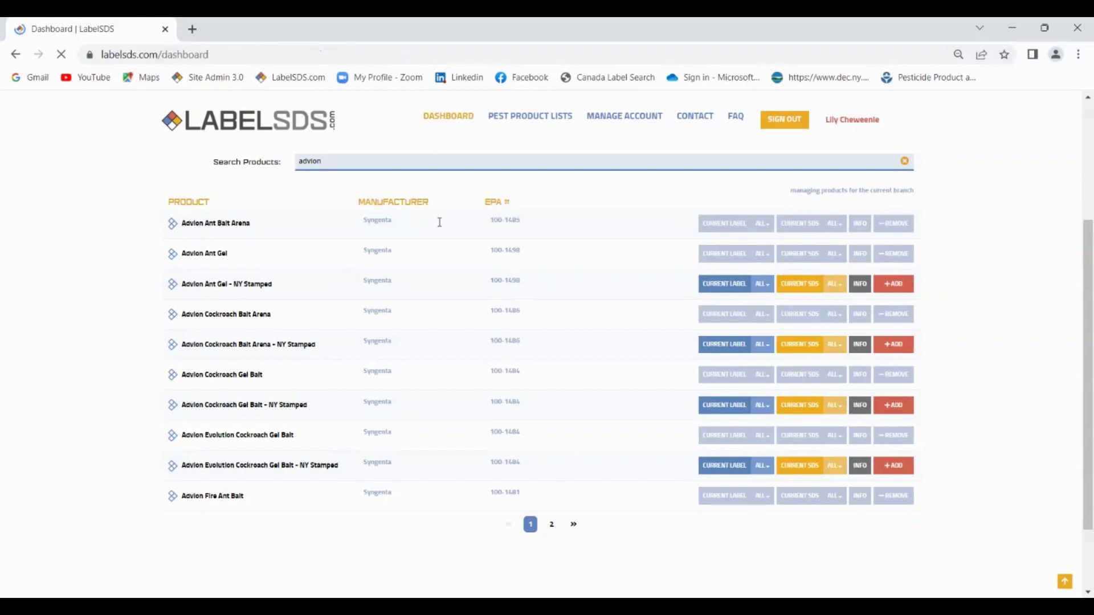
{"action": "scroll", "coordinate": [456, 240], "scroll_direction": "down", "scroll_amount": 5}
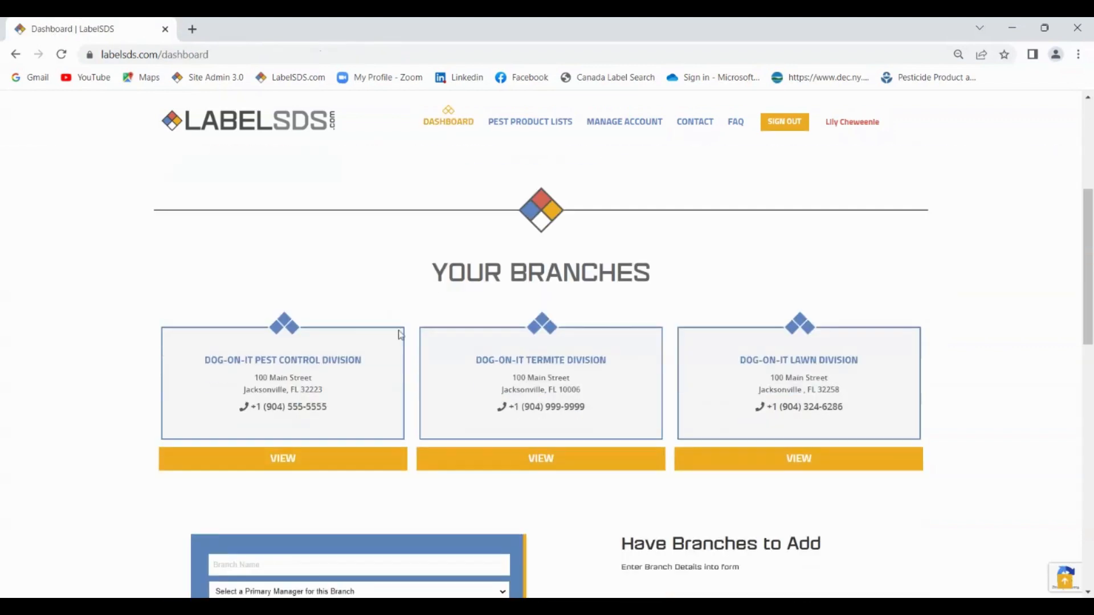
{"action": "left_click", "coordinate": [277, 463]}
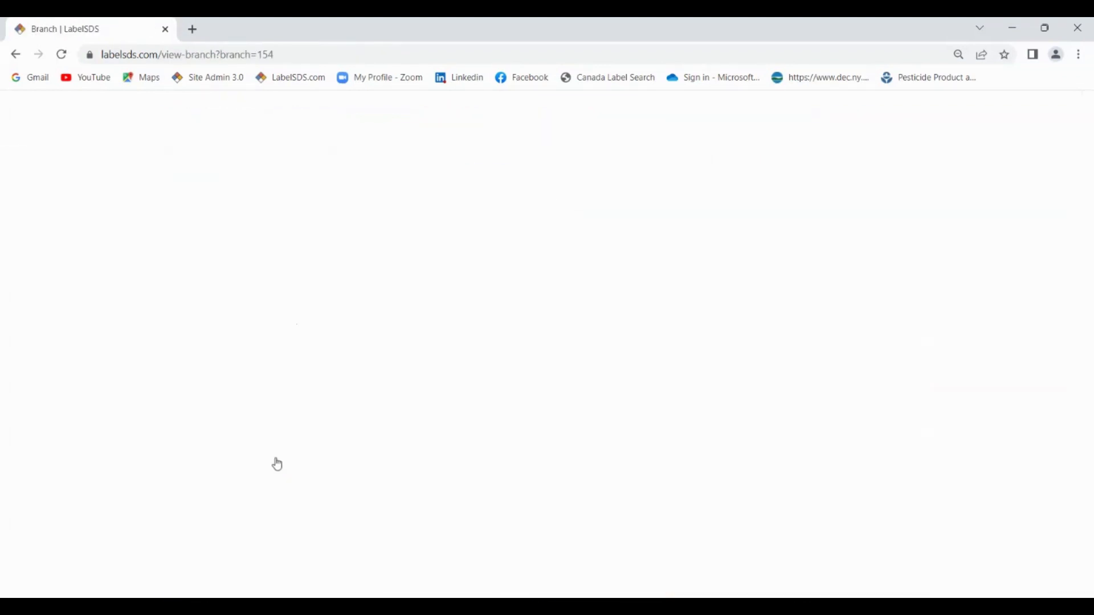
{"action": "scroll", "coordinate": [393, 378], "scroll_direction": "down", "scroll_amount": 2}
{"action": "scroll", "coordinate": [393, 379], "scroll_direction": "down", "scroll_amount": 4}
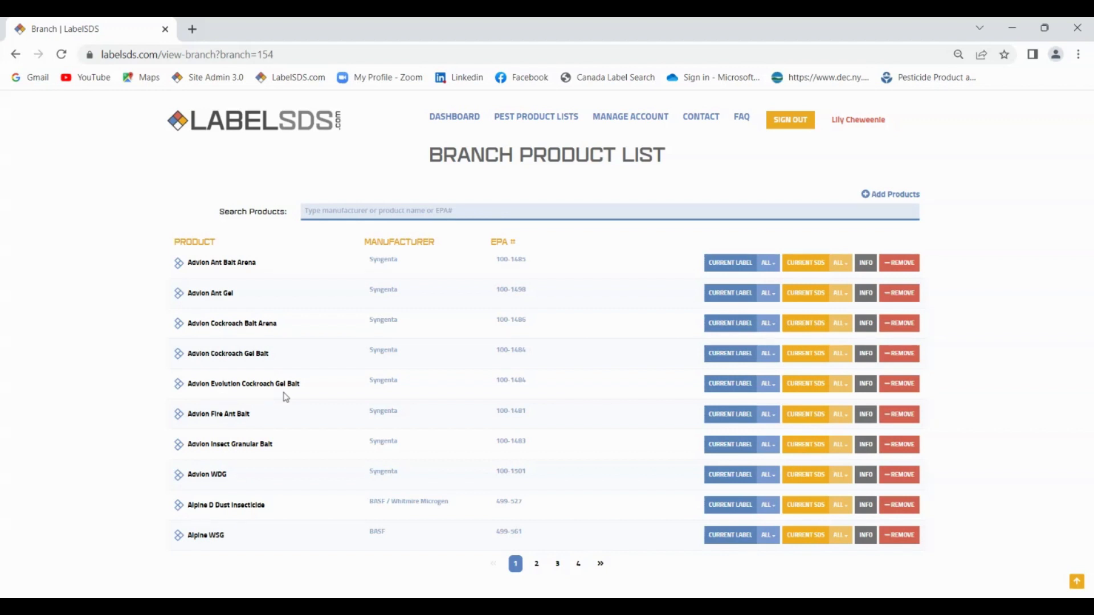
Remove Advion Evolution Cockroach Gel Bait from the branch and scroll down to Branch Employees.
{"action": "left_click", "coordinate": [899, 384]}
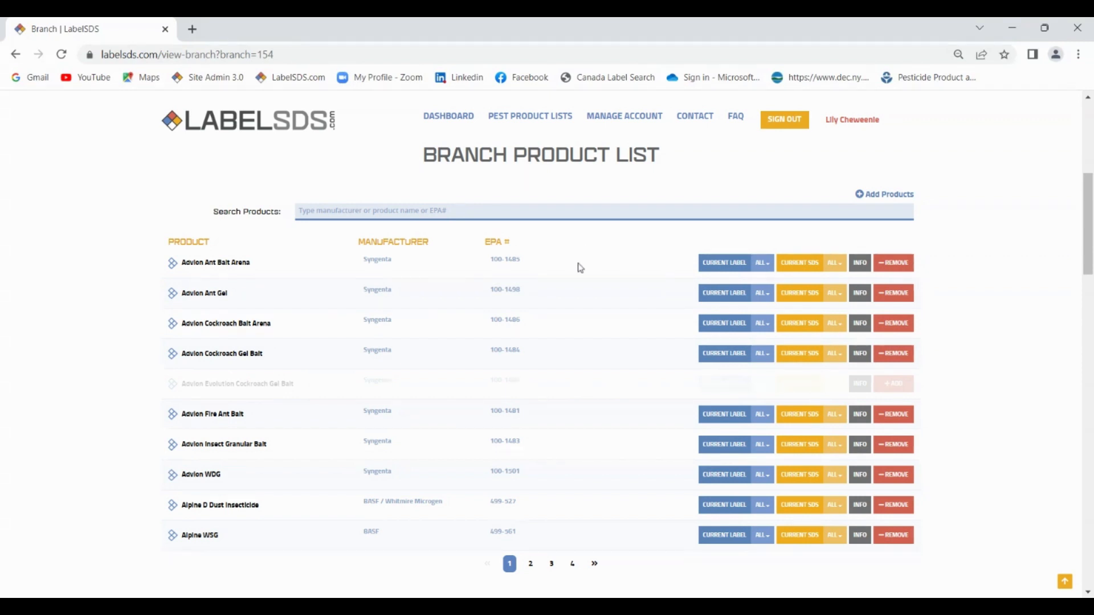
{"action": "scroll", "coordinate": [600, 296], "scroll_direction": "down", "scroll_amount": 3}
{"action": "scroll", "coordinate": [600, 297], "scroll_direction": "down", "scroll_amount": 5}
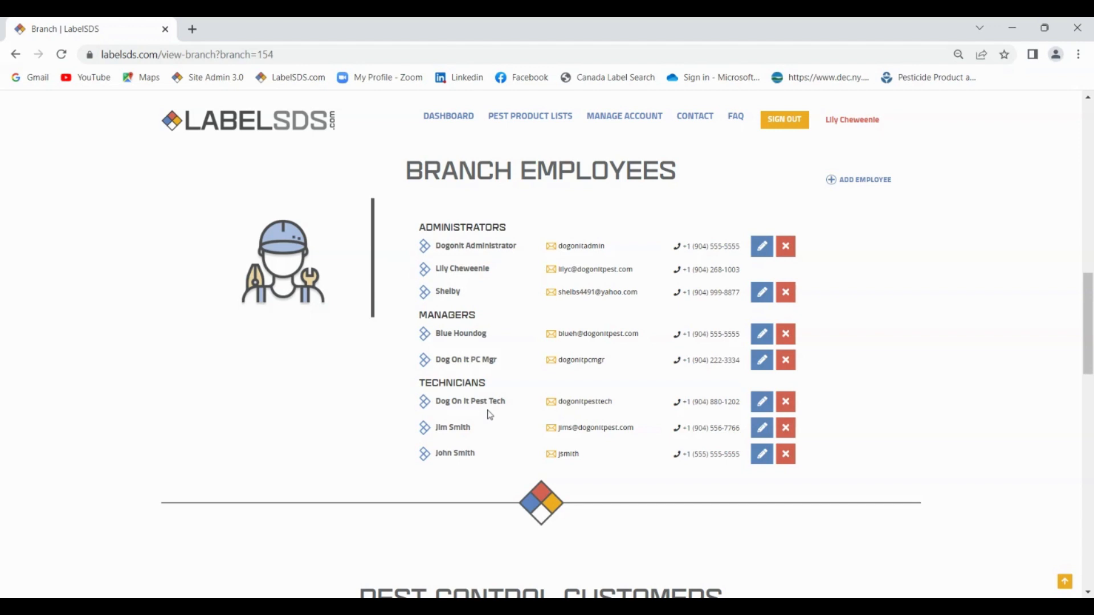
Scroll past Branch Employees to the eight Pest Control Customers cards, including Purina and Walmart.
{"action": "scroll", "coordinate": [527, 360], "scroll_direction": "down", "scroll_amount": 2}
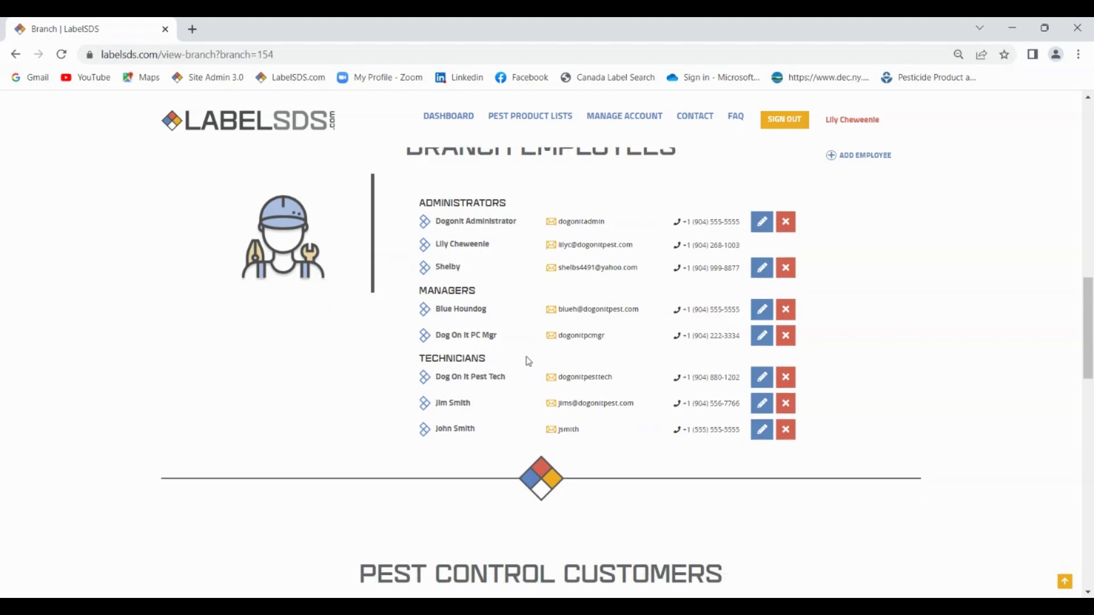
{"action": "scroll", "coordinate": [529, 359], "scroll_direction": "down", "scroll_amount": 5}
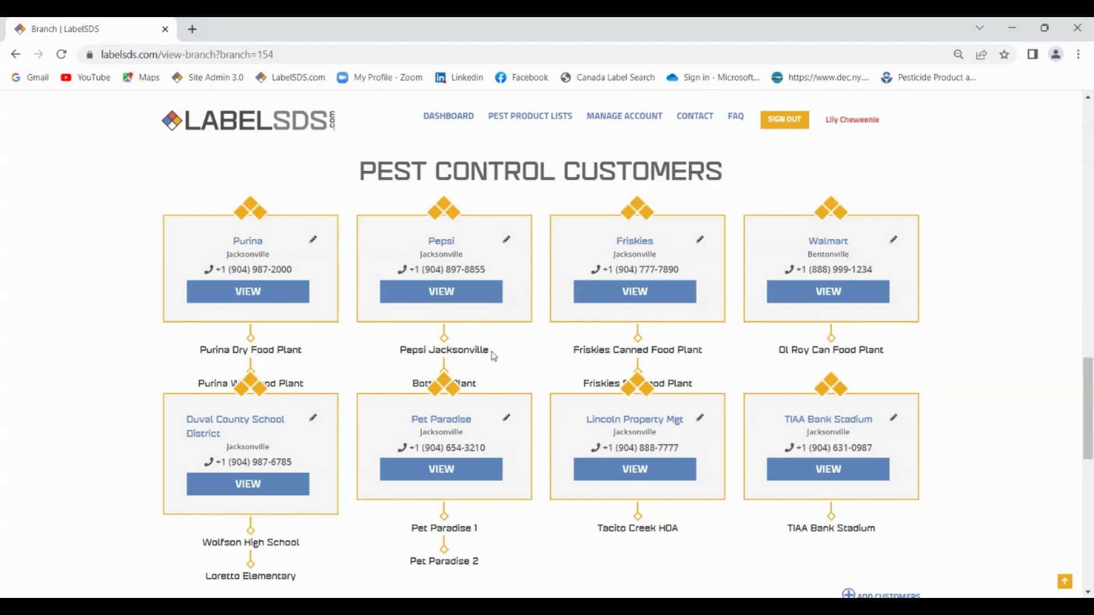
Open Purina's customer page and then its Purina Dry Food Plant facility page.
{"action": "left_click", "coordinate": [250, 297]}
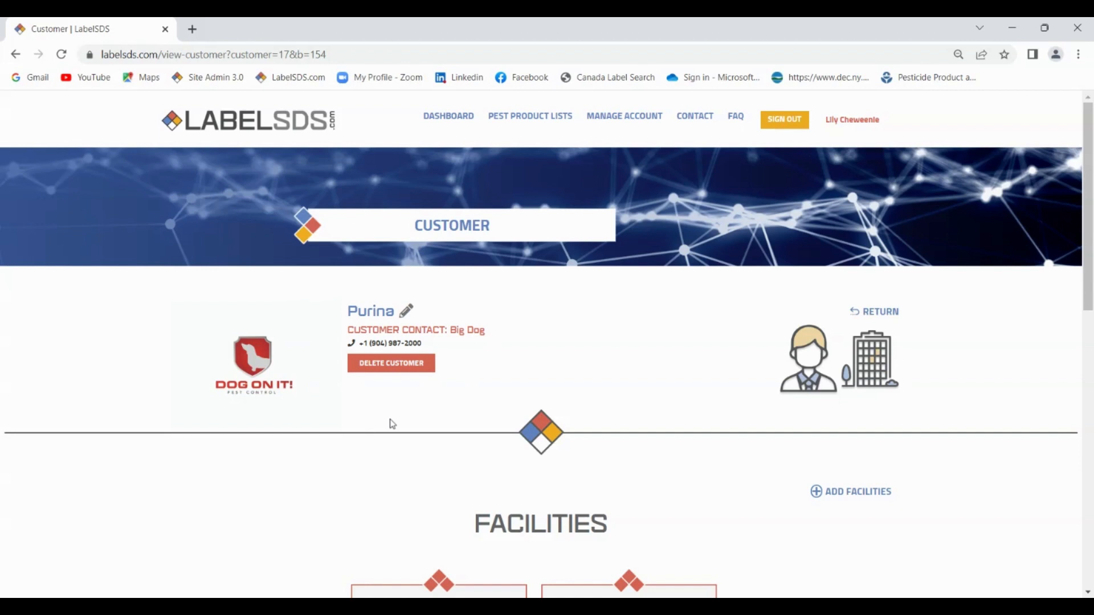
{"action": "scroll", "coordinate": [400, 420], "scroll_direction": "down", "scroll_amount": 3}
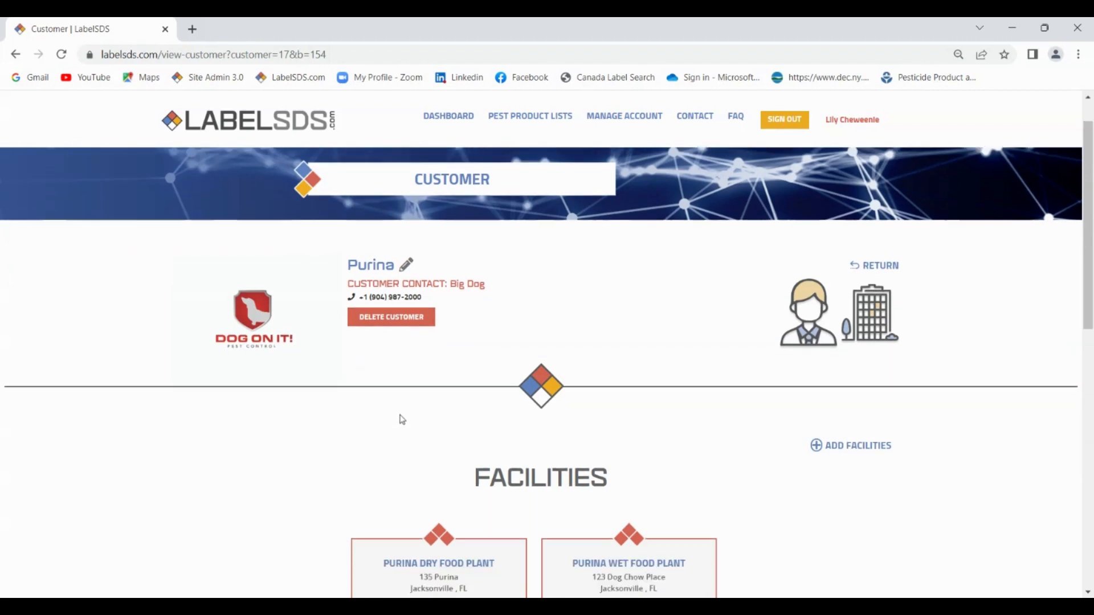
{"action": "scroll", "coordinate": [402, 417], "scroll_direction": "down", "scroll_amount": 1}
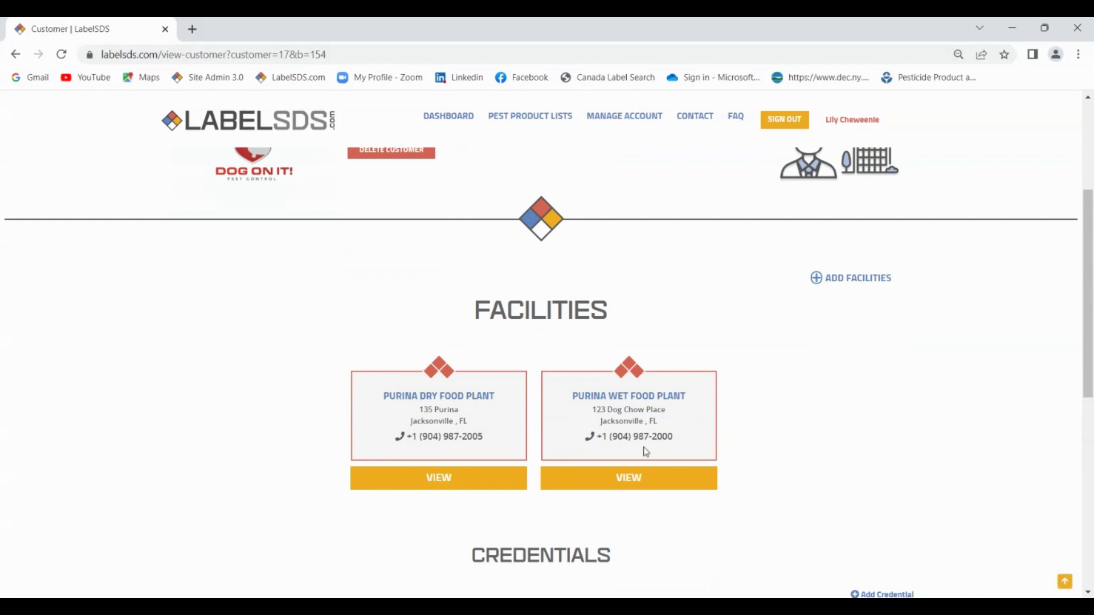
{"action": "left_click", "coordinate": [447, 485]}
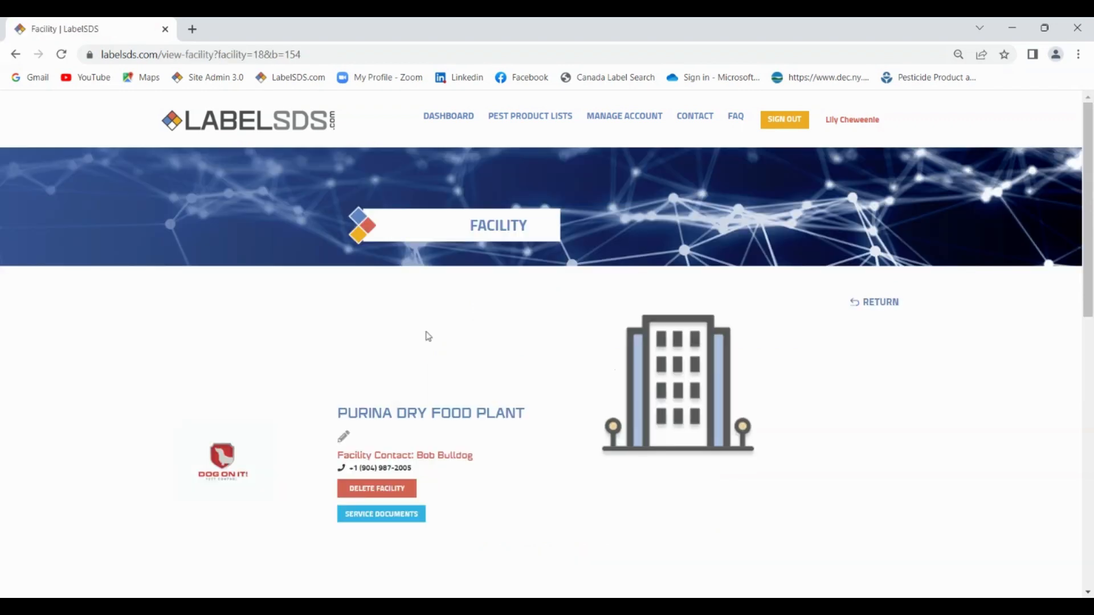
Review the Dry Food Plant's pest product list, then return to the Dashboard's three Dog-On-It branches.
{"action": "scroll", "coordinate": [476, 421], "scroll_direction": "down", "scroll_amount": 2}
{"action": "scroll", "coordinate": [476, 418], "scroll_direction": "down", "scroll_amount": 8}
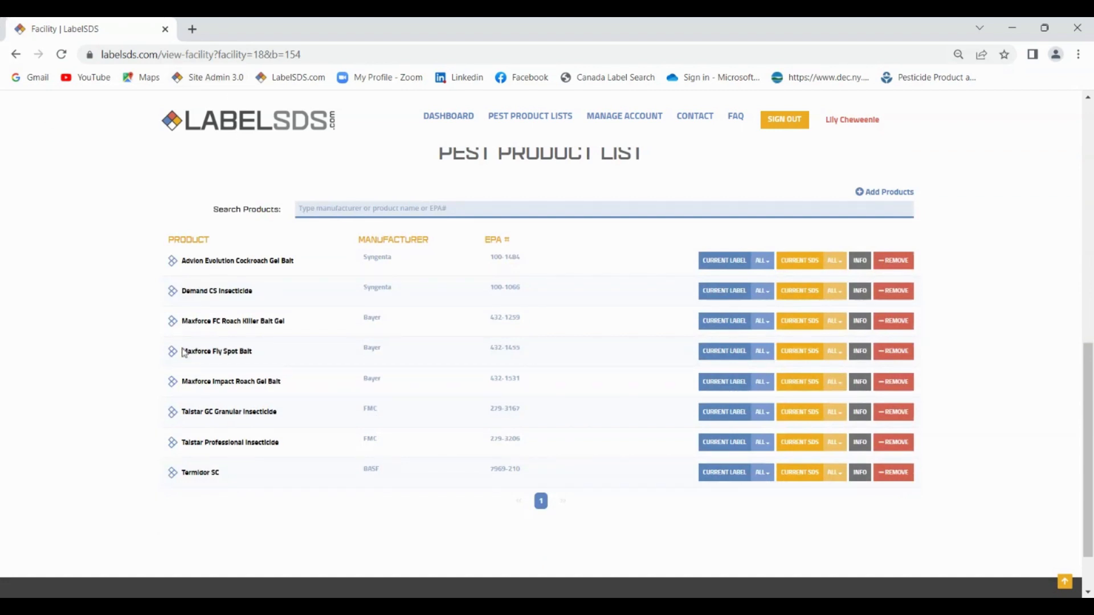
{"action": "left_click", "coordinate": [463, 116]}
{"action": "scroll", "coordinate": [366, 240], "scroll_direction": "down", "scroll_amount": 7}
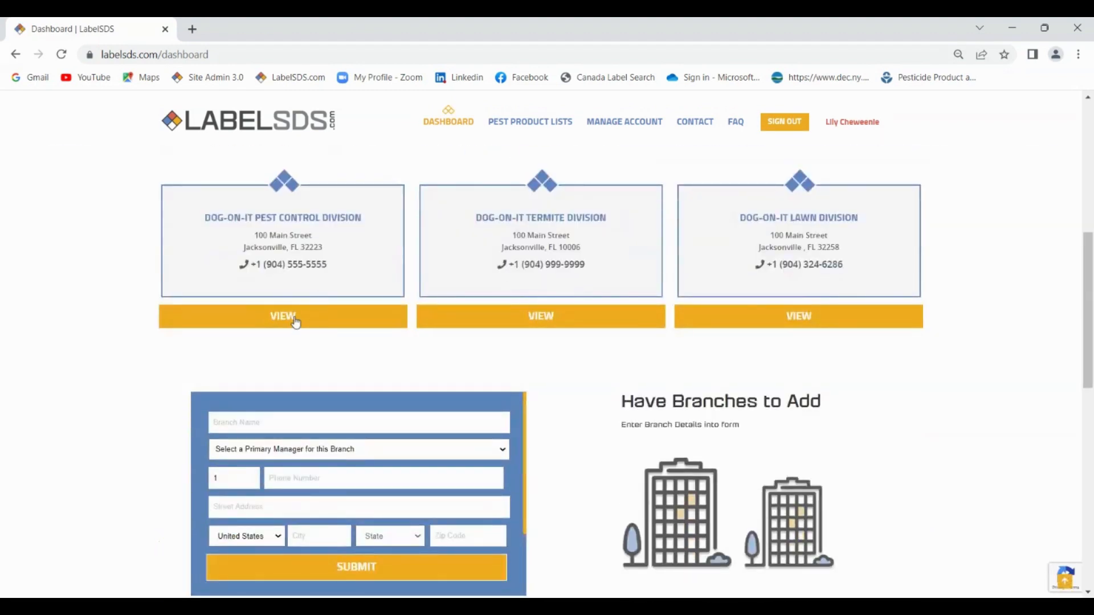
Open the Dog-On-It Pest Control Division branch and scroll down to its Credentials table.
{"action": "left_click", "coordinate": [295, 320]}
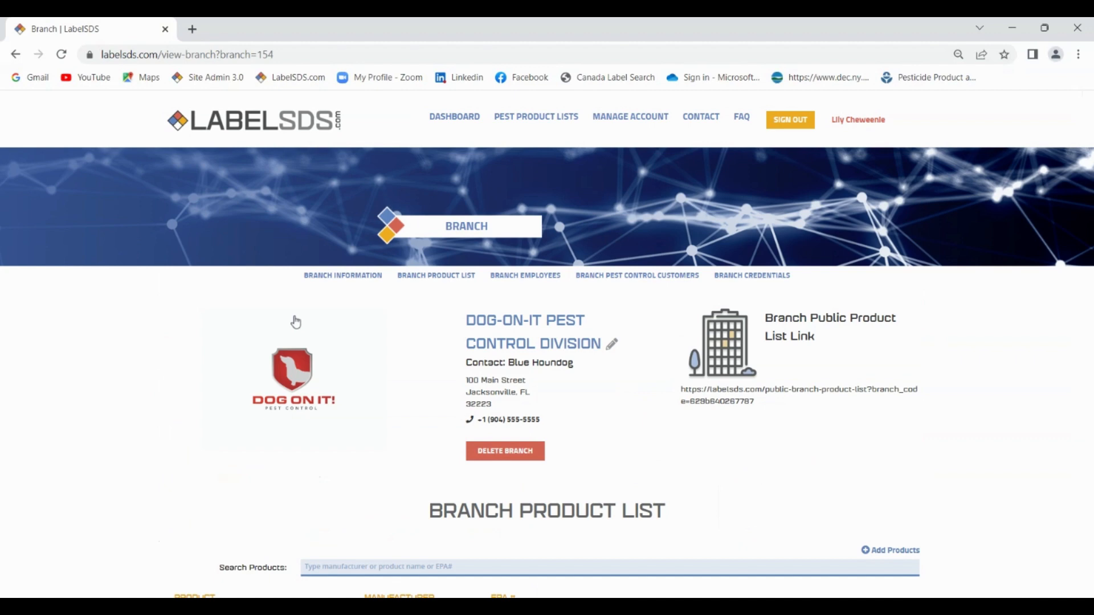
{"action": "scroll", "coordinate": [325, 317], "scroll_direction": "down", "scroll_amount": 4}
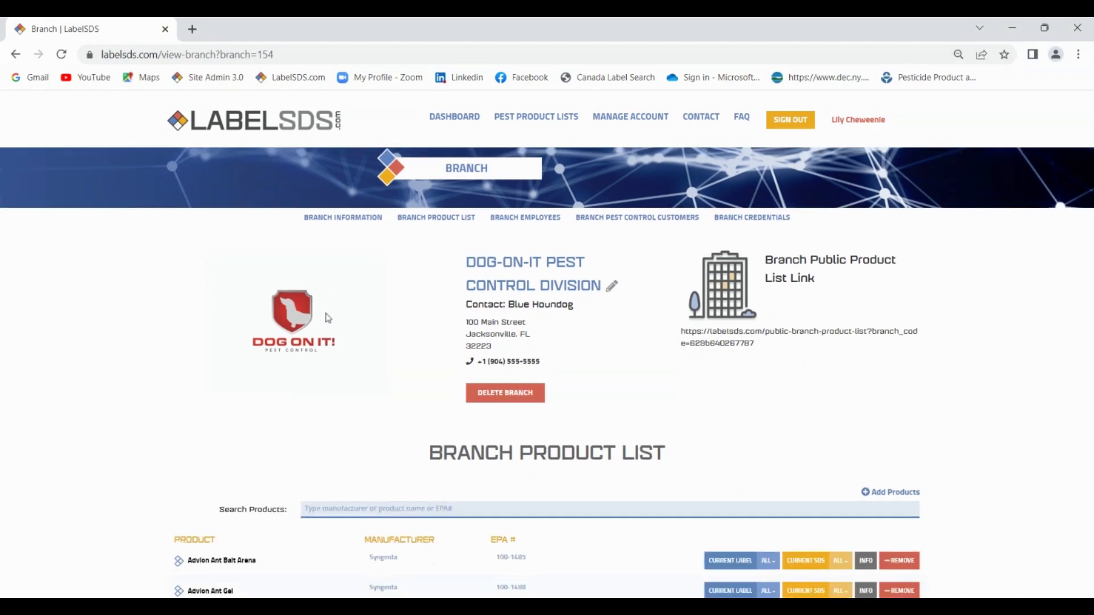
{"action": "scroll", "coordinate": [332, 317], "scroll_direction": "down", "scroll_amount": 2}
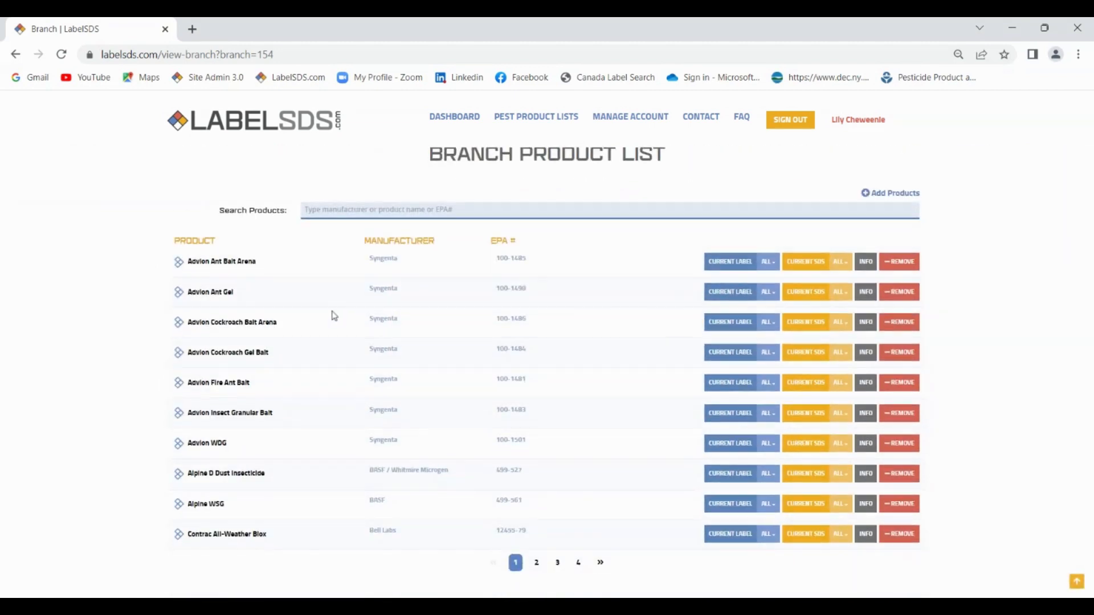
{"action": "scroll", "coordinate": [335, 316], "scroll_direction": "down", "scroll_amount": 11}
{"action": "scroll", "coordinate": [334, 316], "scroll_direction": "down", "scroll_amount": 9}
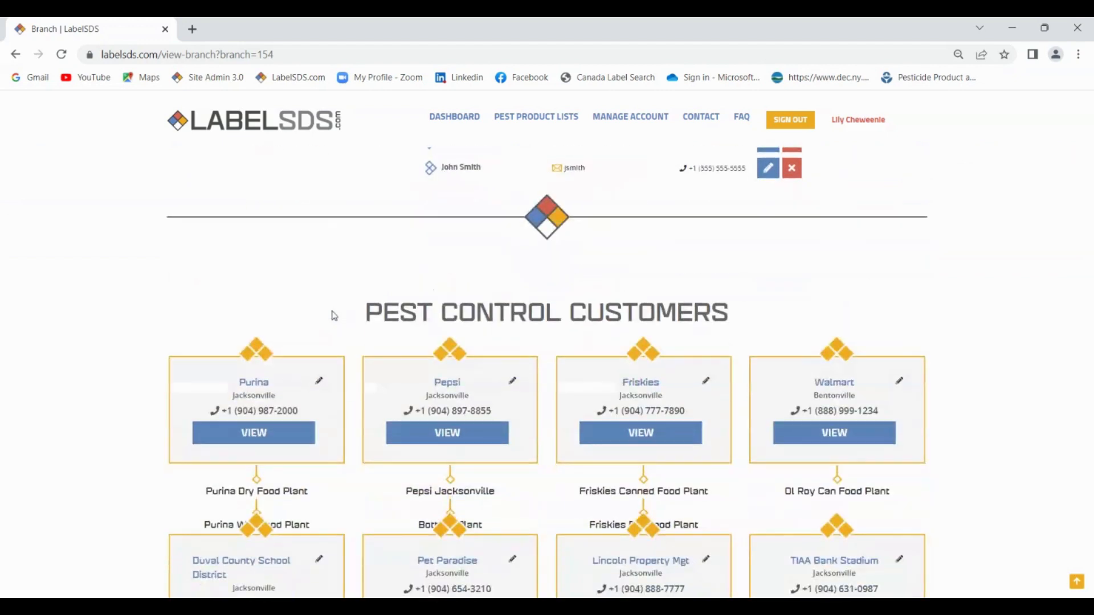
{"action": "scroll", "coordinate": [334, 316], "scroll_direction": "down", "scroll_amount": 5}
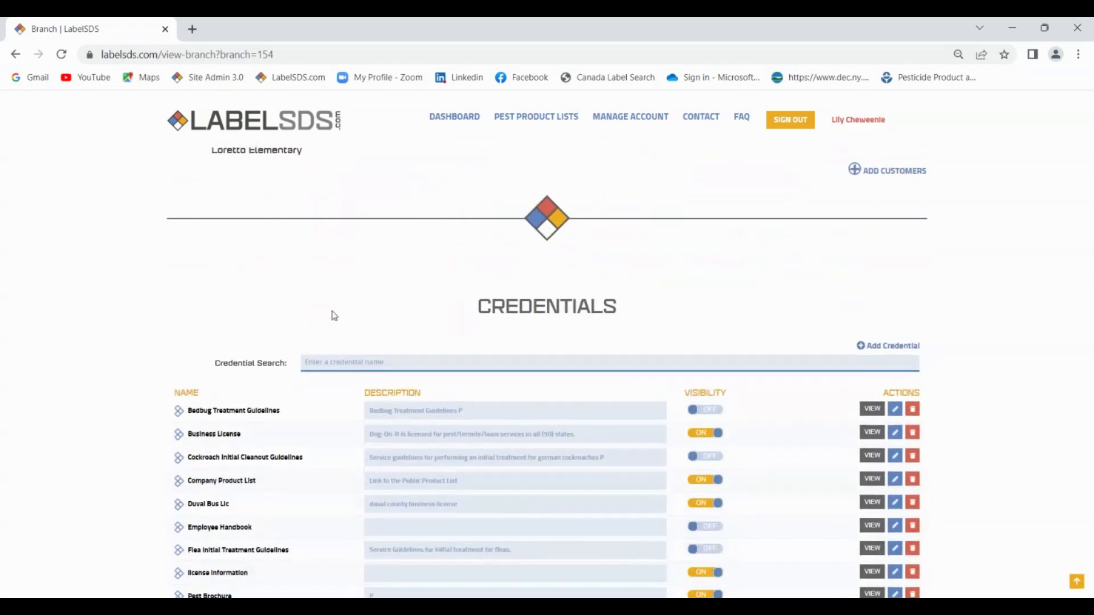
{"action": "scroll", "coordinate": [335, 315], "scroll_direction": "down", "scroll_amount": 2}
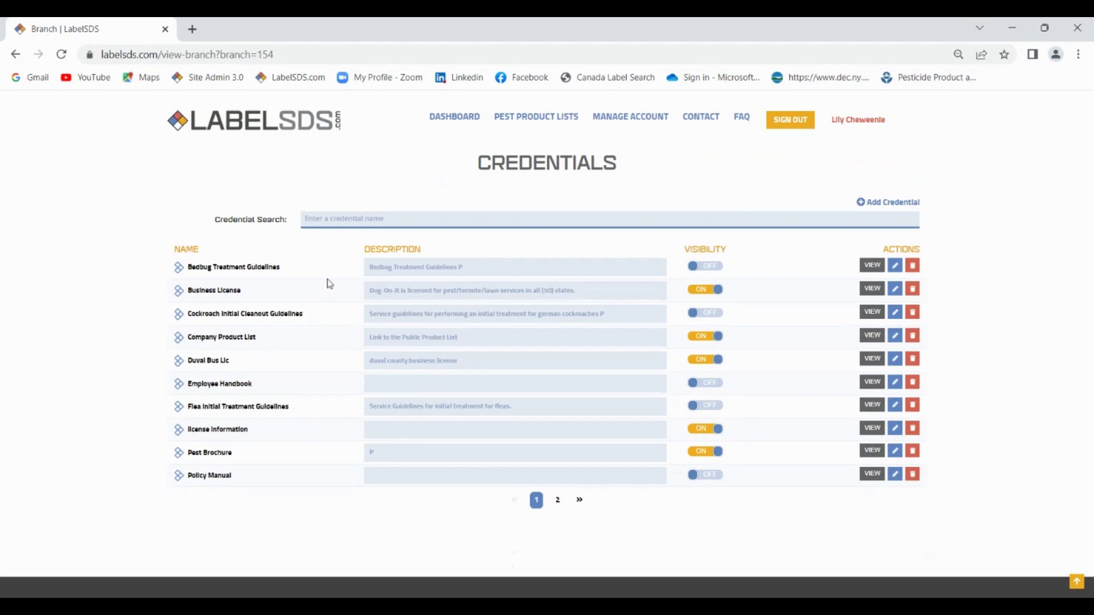
{"action": "scroll", "coordinate": [330, 284], "scroll_direction": "up", "scroll_amount": 1}
{"action": "scroll", "coordinate": [331, 286], "scroll_direction": "down", "scroll_amount": 1}
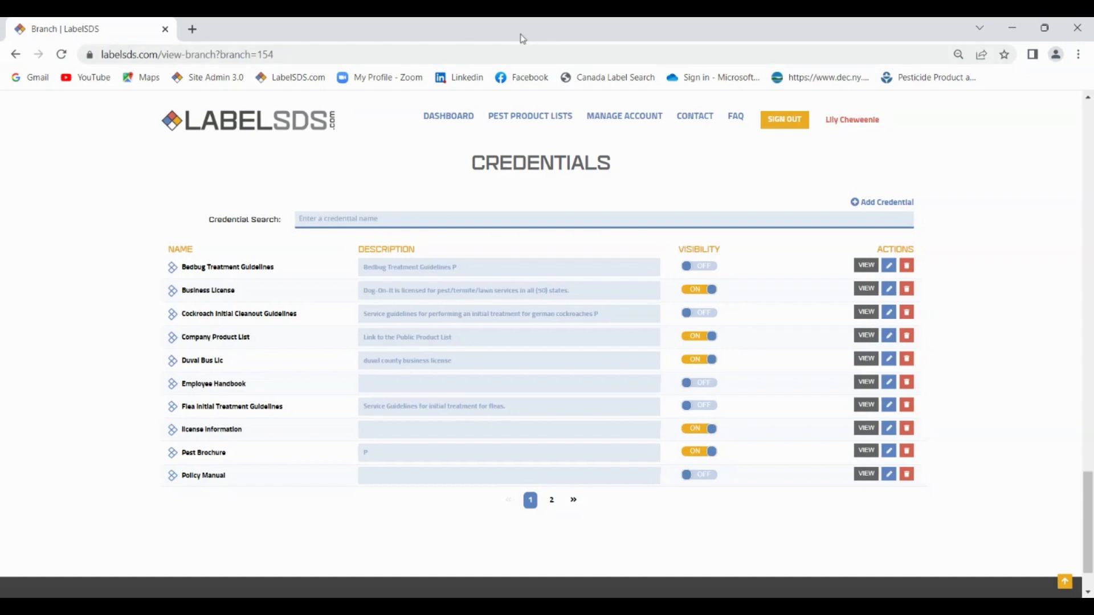
In a new tab, go to mccallservice.com and open its Labels & SDS list.
{"action": "left_click", "coordinate": [192, 30]}
{"action": "left_click", "coordinate": [217, 54]}
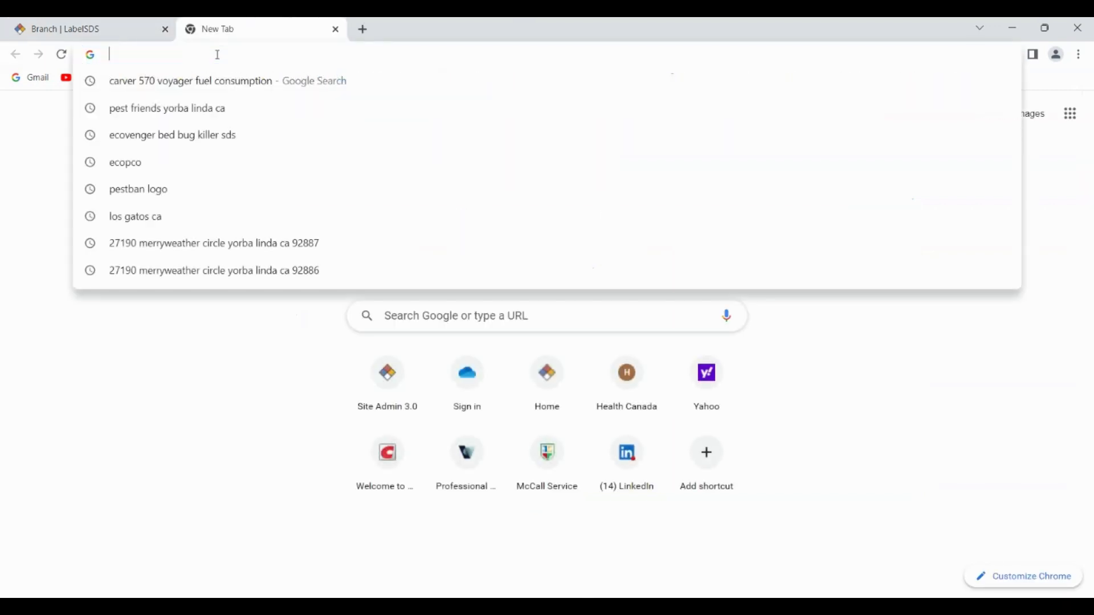
{"action": "type", "text": "mcca"}
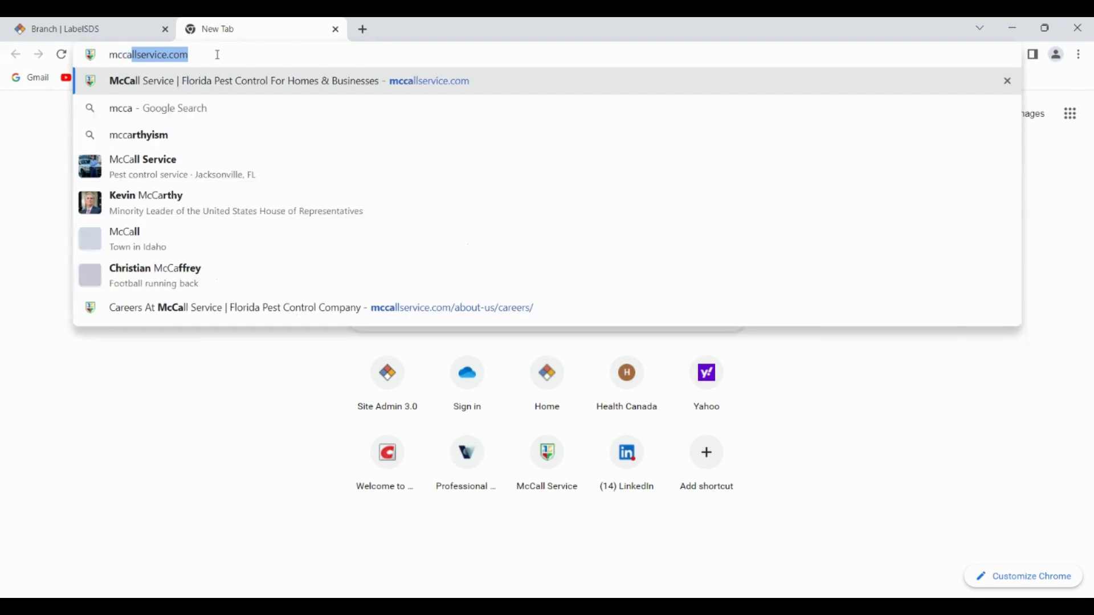
{"action": "type", "text": "ll"}
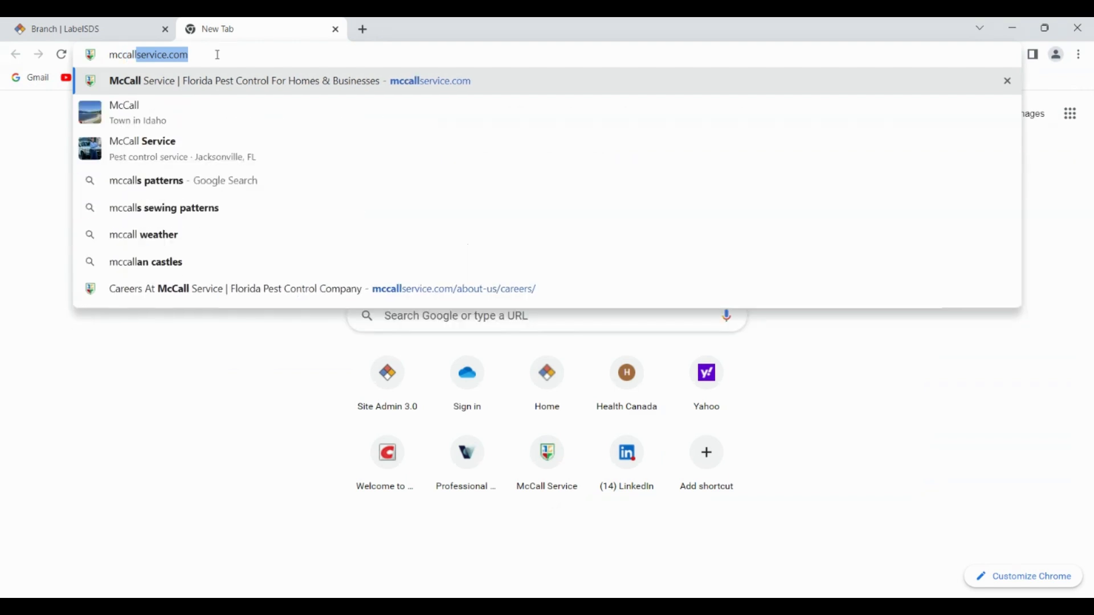
{"action": "left_click", "coordinate": [233, 81]}
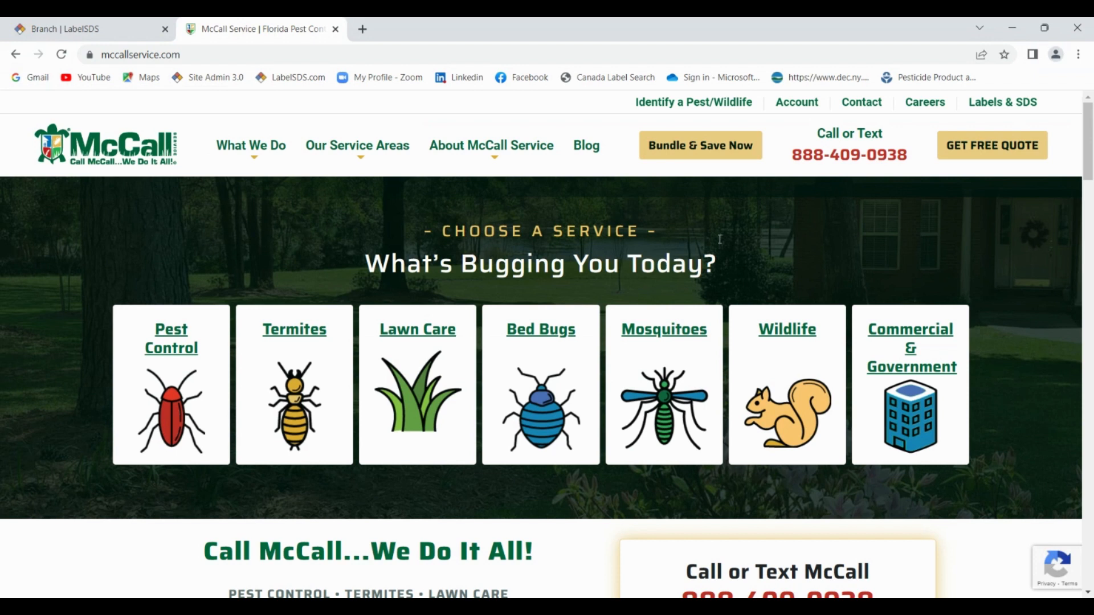
{"action": "left_click", "coordinate": [995, 107]}
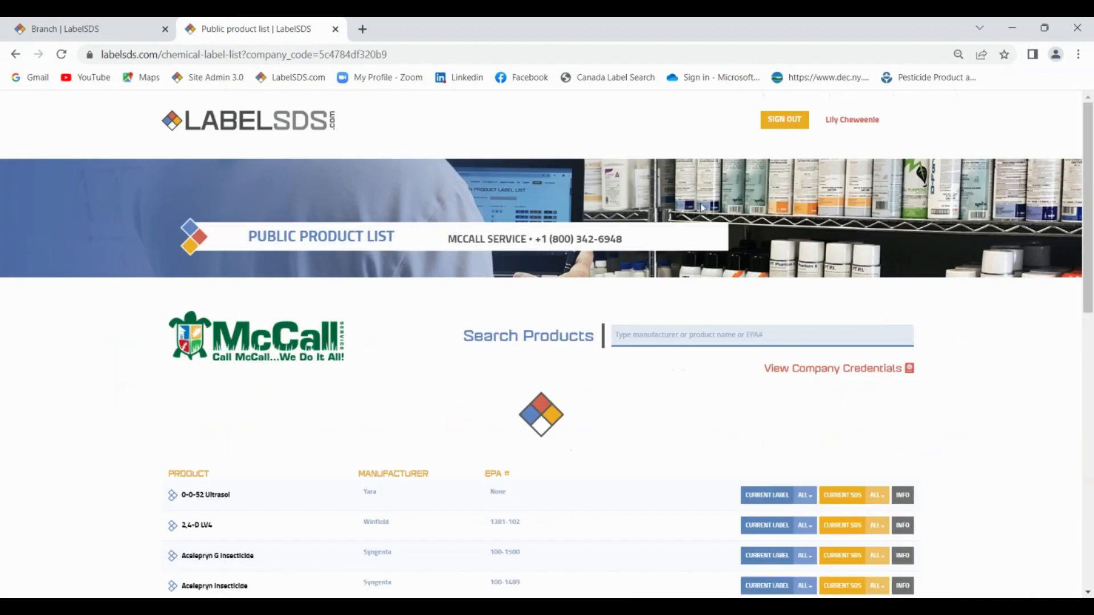
Scroll through McCall Service's public product list, starting with Yara's 0-0-52 Ultrasol.
{"action": "scroll", "coordinate": [442, 310], "scroll_direction": "down", "scroll_amount": 3}
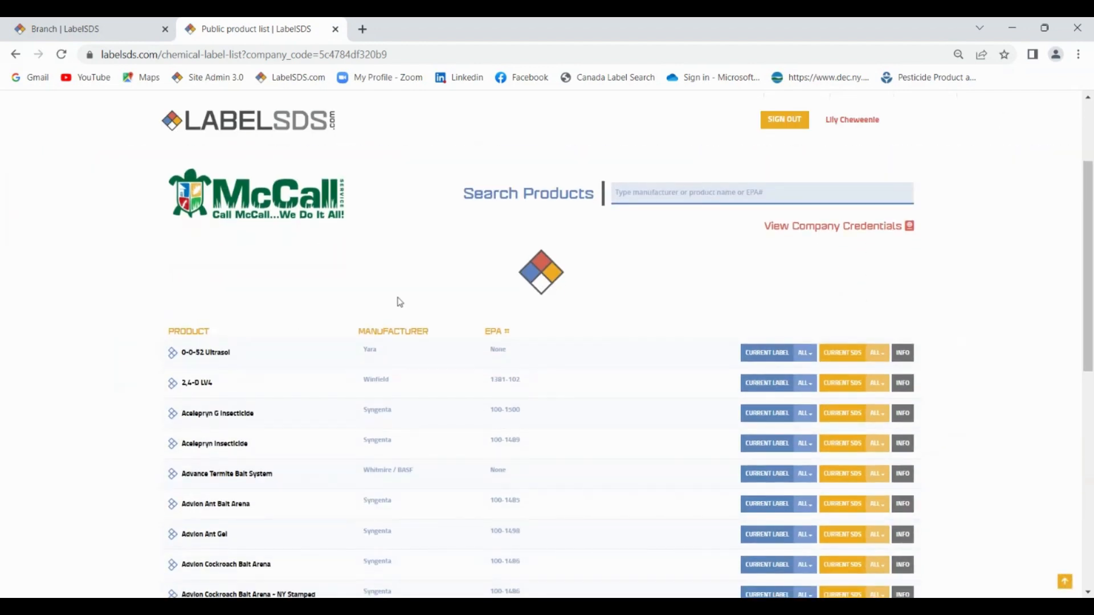
{"action": "scroll", "coordinate": [400, 303], "scroll_direction": "down", "scroll_amount": 3}
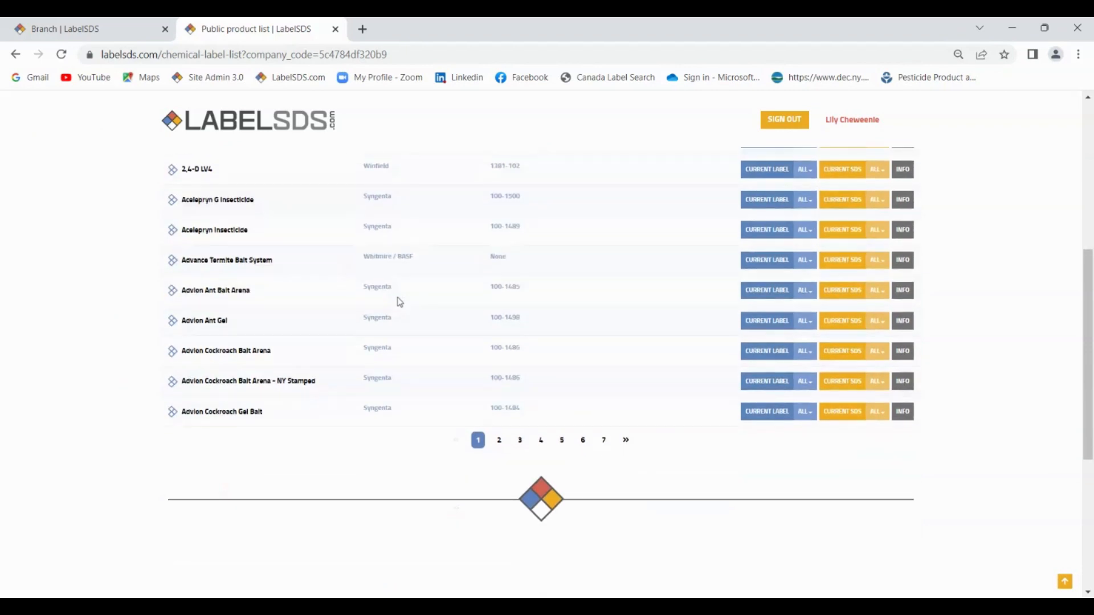
{"action": "scroll", "coordinate": [400, 302], "scroll_direction": "up", "scroll_amount": 2}
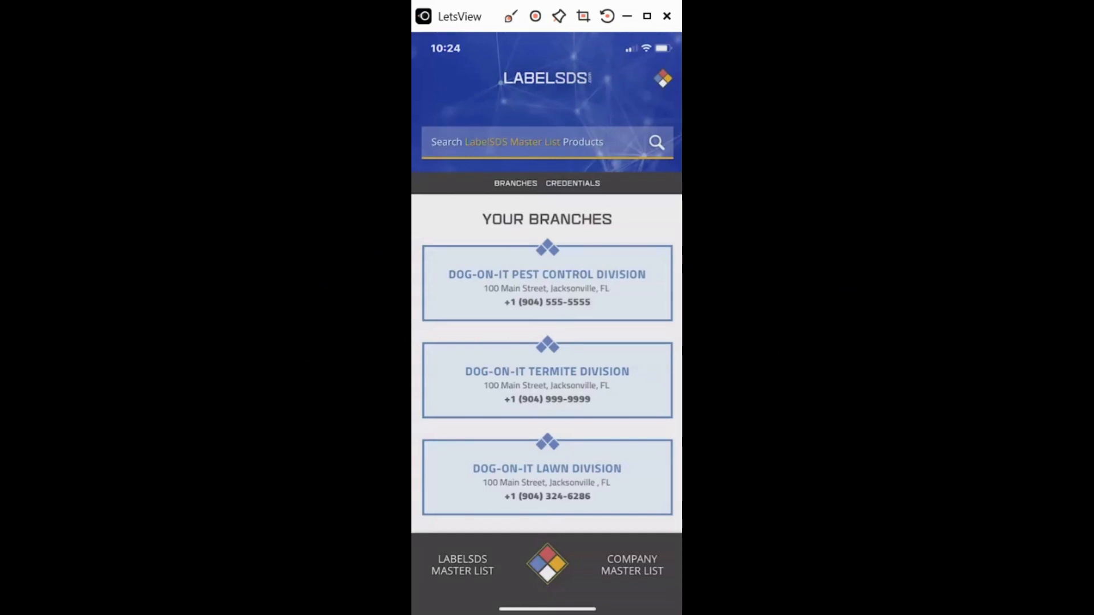
Open the Dog-On-It Pest Control Division branch in the mirrored phone app.
{"action": "scroll", "coordinate": [547, 353], "scroll_direction": "down", "scroll_amount": 1}
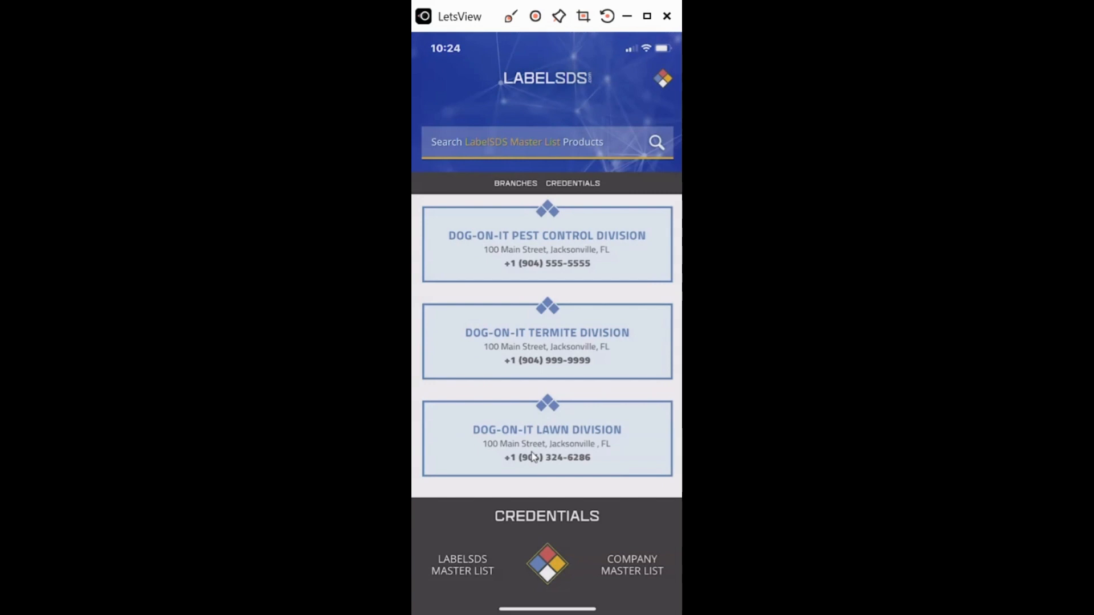
{"action": "left_click", "coordinate": [540, 238]}
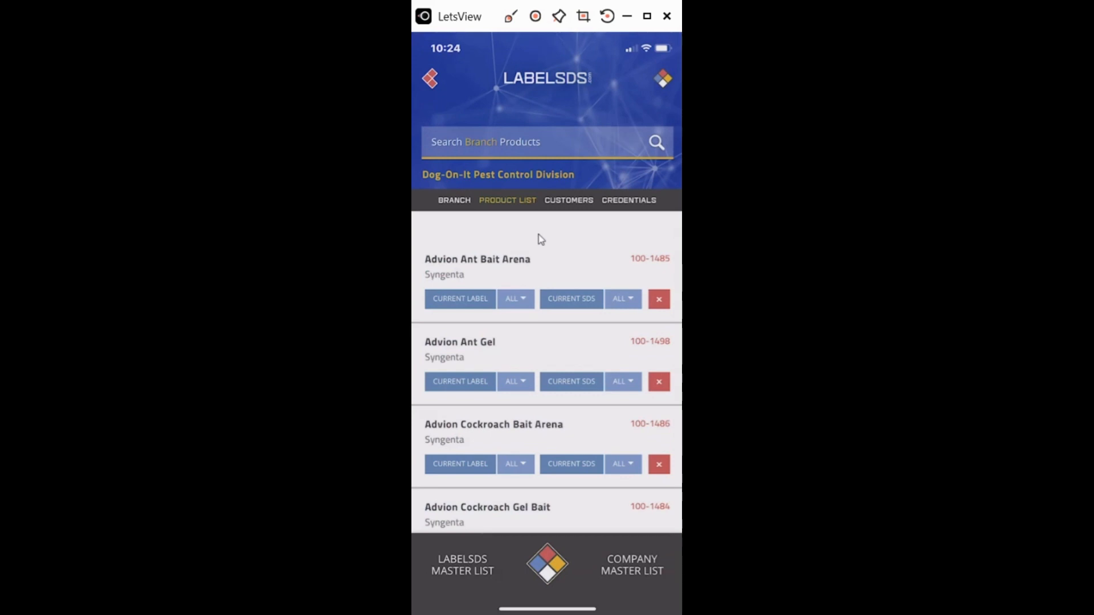
{"action": "scroll", "coordinate": [541, 239], "scroll_direction": "down", "scroll_amount": 5}
{"action": "scroll", "coordinate": [542, 240], "scroll_direction": "up", "scroll_amount": 5}
Search the branch products for 'Termidor', bringing BASF's Termidor SC (7969-210) to the top.
{"action": "left_click", "coordinate": [469, 148]}
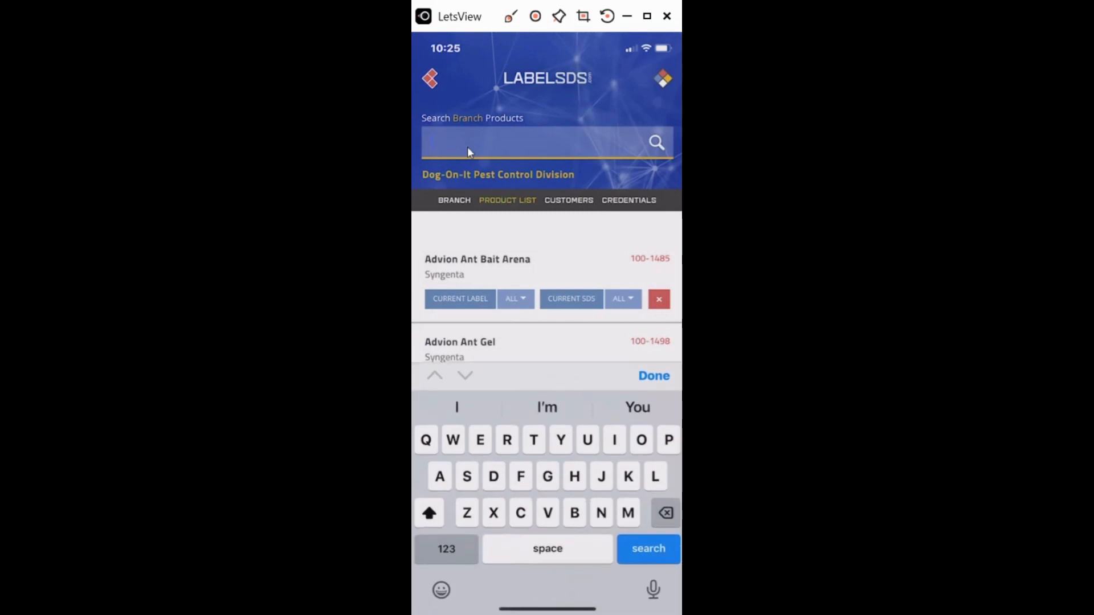
{"action": "type", "text": "Term"}
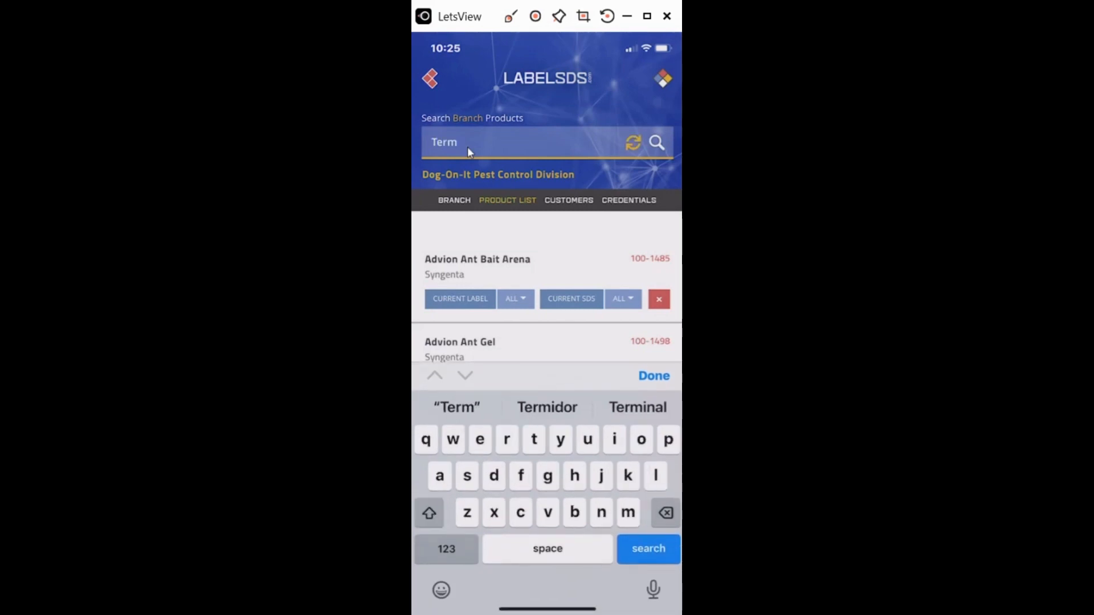
{"action": "type", "text": "idor"}
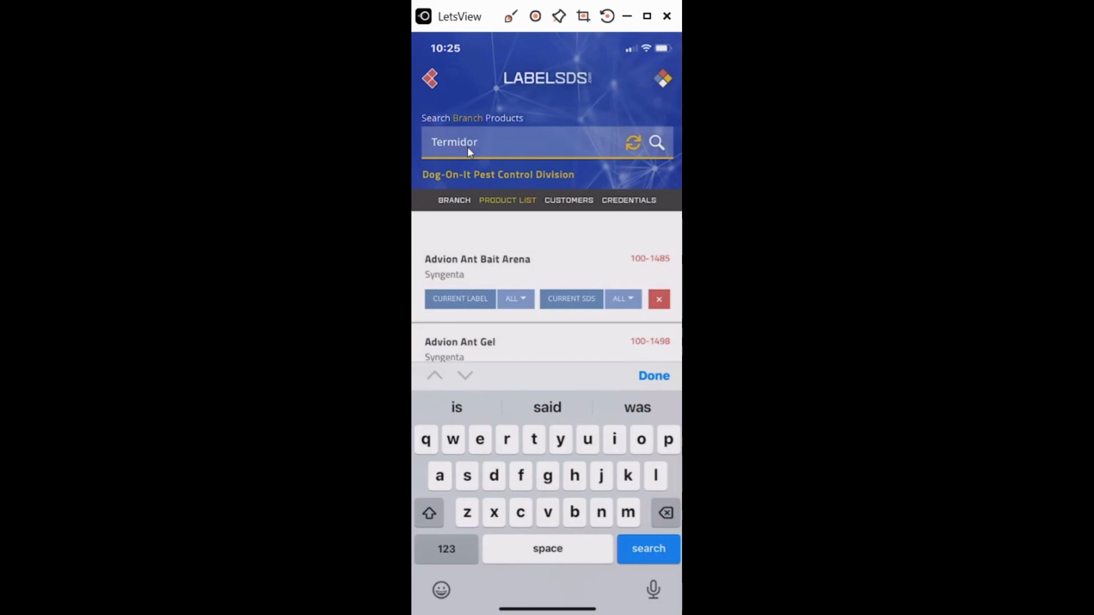
{"action": "key", "text": "Return"}
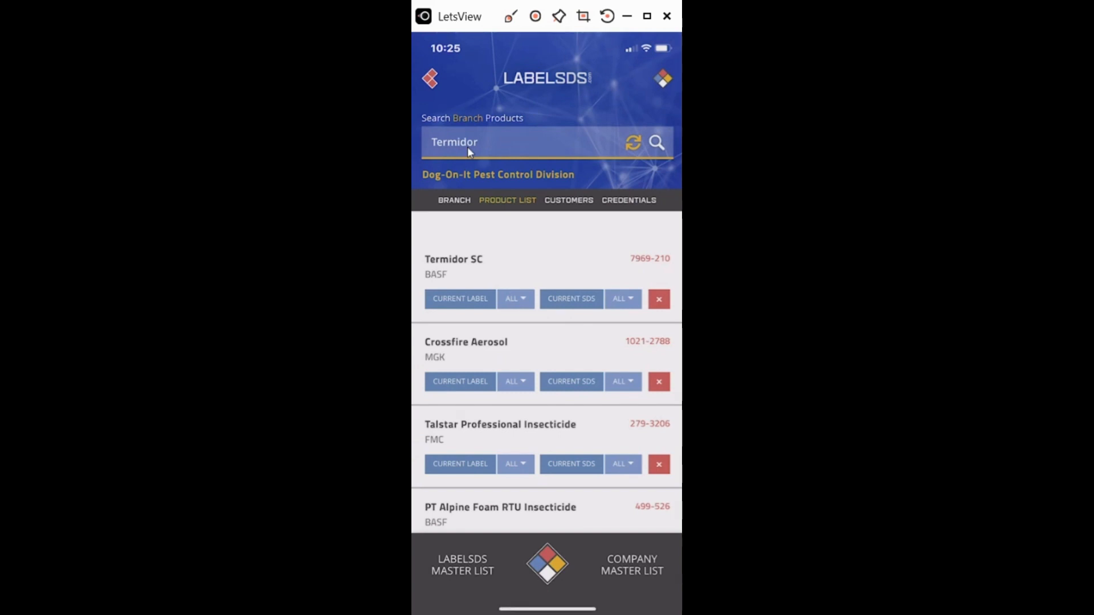
{"action": "left_click", "coordinate": [523, 303]}
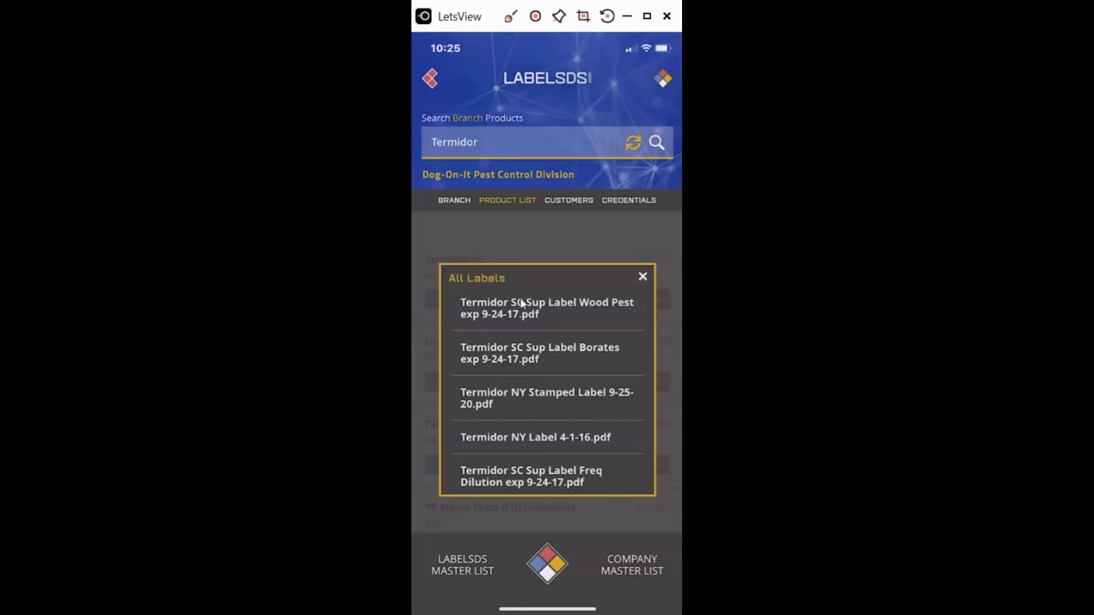
{"action": "scroll", "coordinate": [522, 303], "scroll_direction": "down", "scroll_amount": 8}
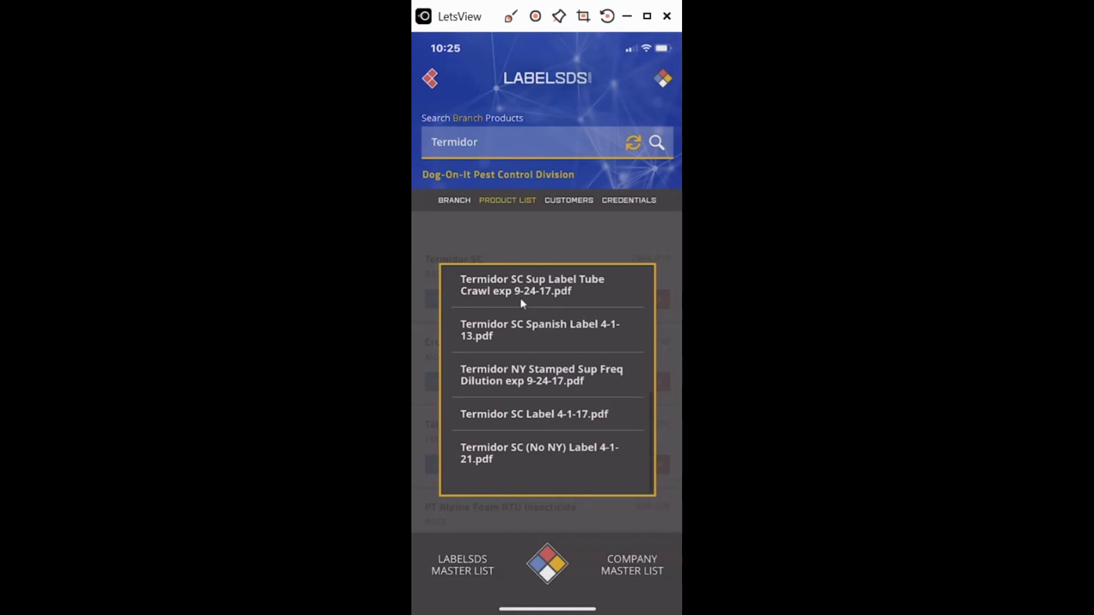
{"action": "scroll", "coordinate": [520, 299], "scroll_direction": "up", "scroll_amount": 8}
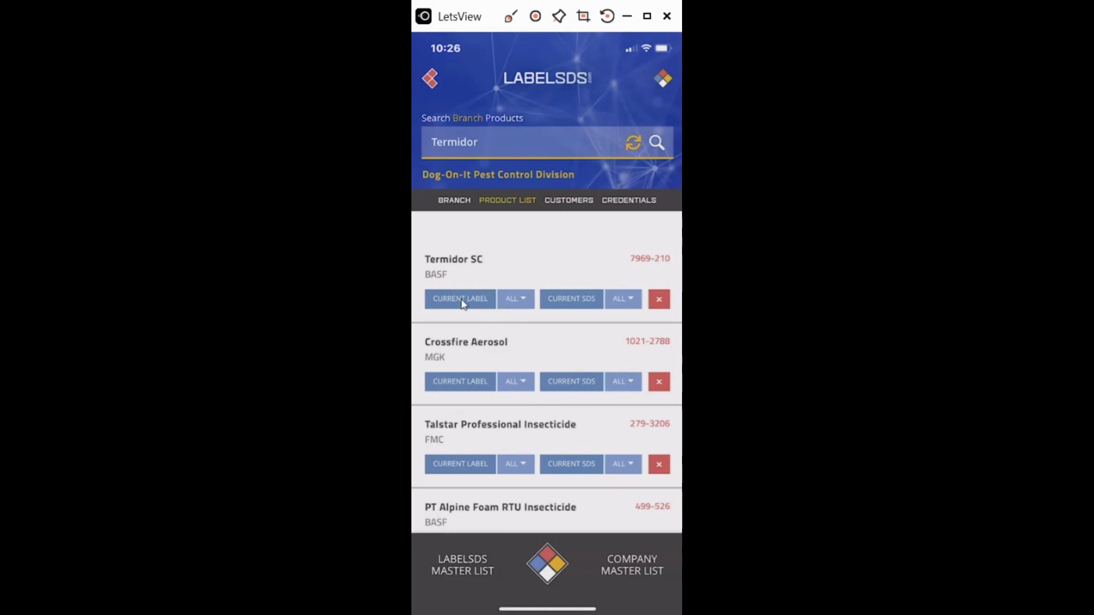
Open the Termidor SC (No NY) Label 4-1-21 PDF, scroll through it, and show its share sheet.
{"action": "left_click", "coordinate": [462, 302]}
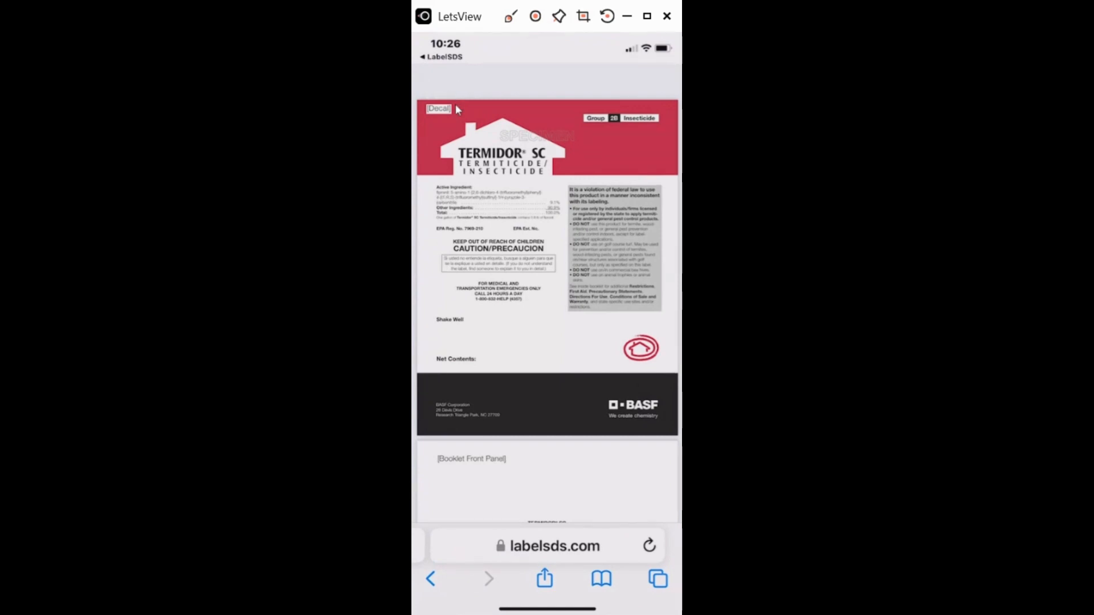
{"action": "scroll", "coordinate": [455, 105], "scroll_direction": "up", "scroll_amount": 1}
{"action": "scroll", "coordinate": [516, 234], "scroll_direction": "down", "scroll_amount": 15}
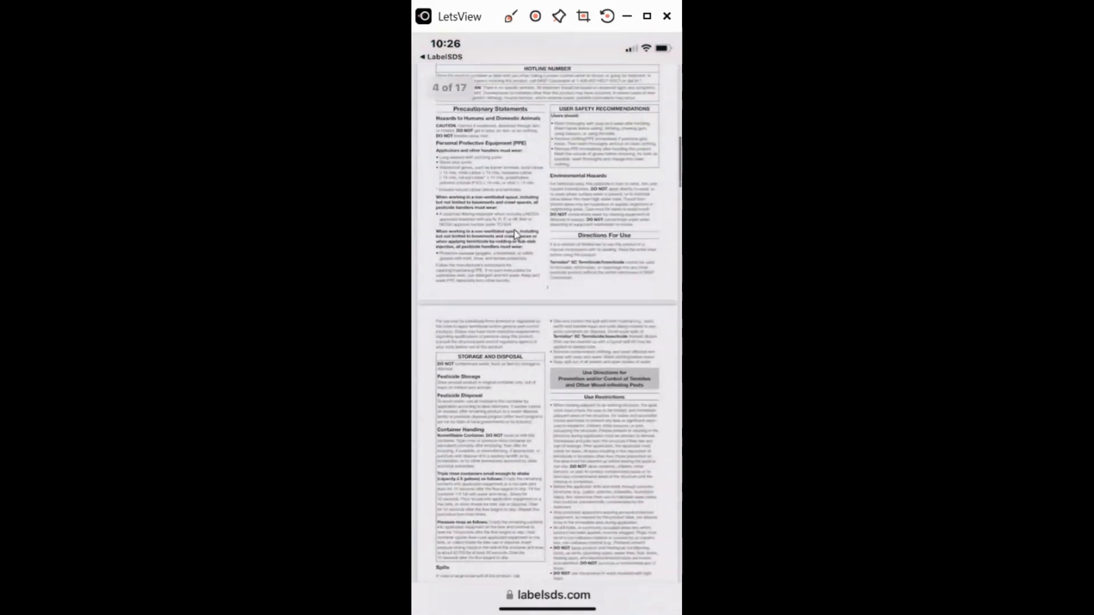
{"action": "scroll", "coordinate": [516, 234], "scroll_direction": "up", "scroll_amount": 15}
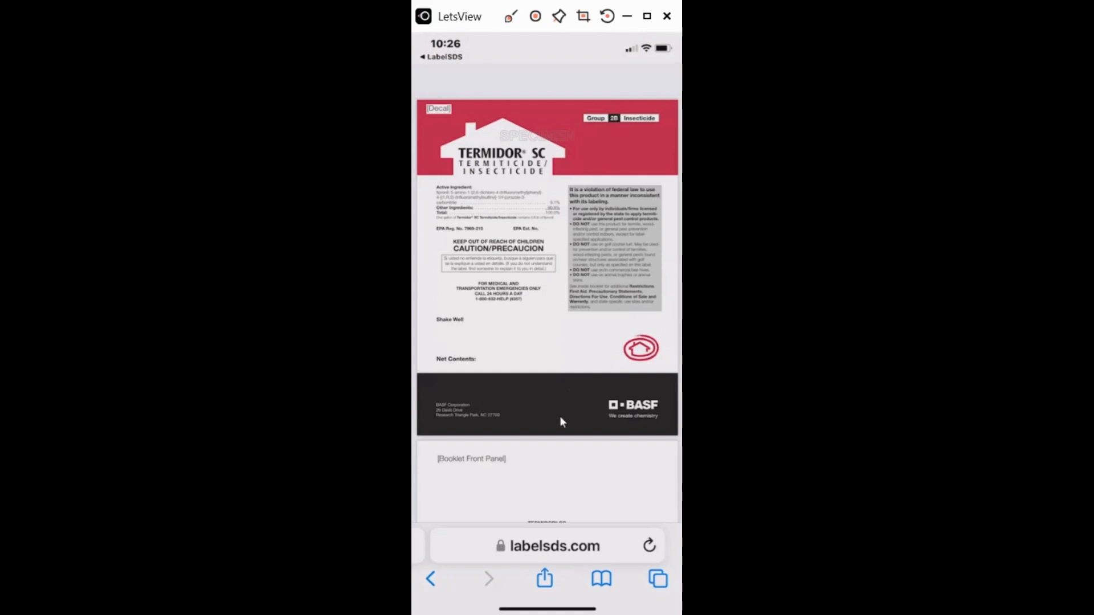
{"action": "left_click", "coordinate": [545, 580]}
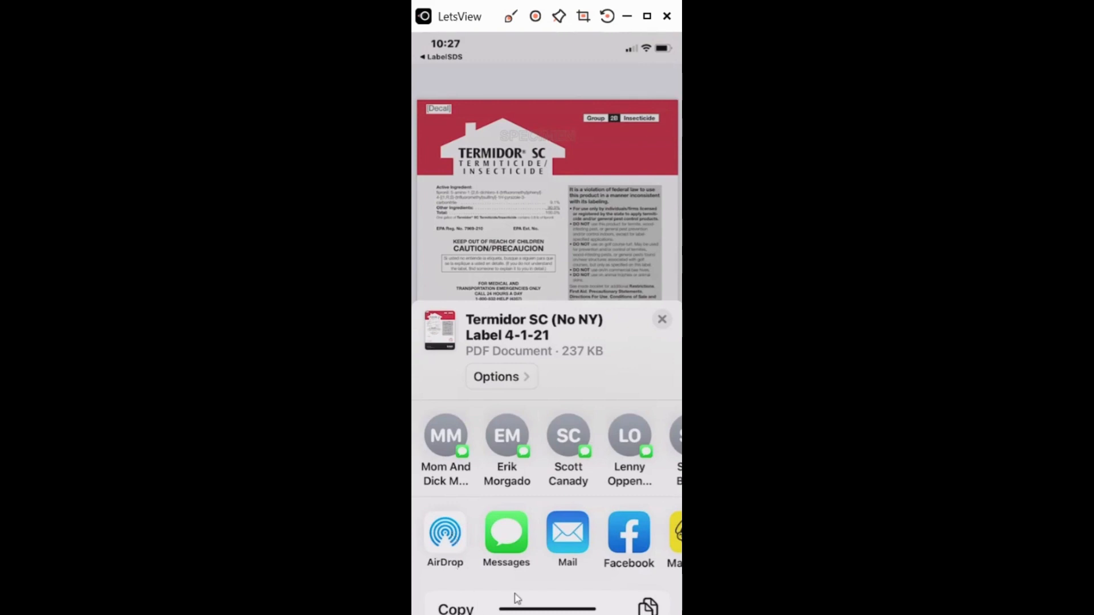
Find 'mixing' in the label PDF, then close it back to the Termidor-filtered list.
{"action": "scroll", "coordinate": [514, 590], "scroll_direction": "down", "scroll_amount": 5}
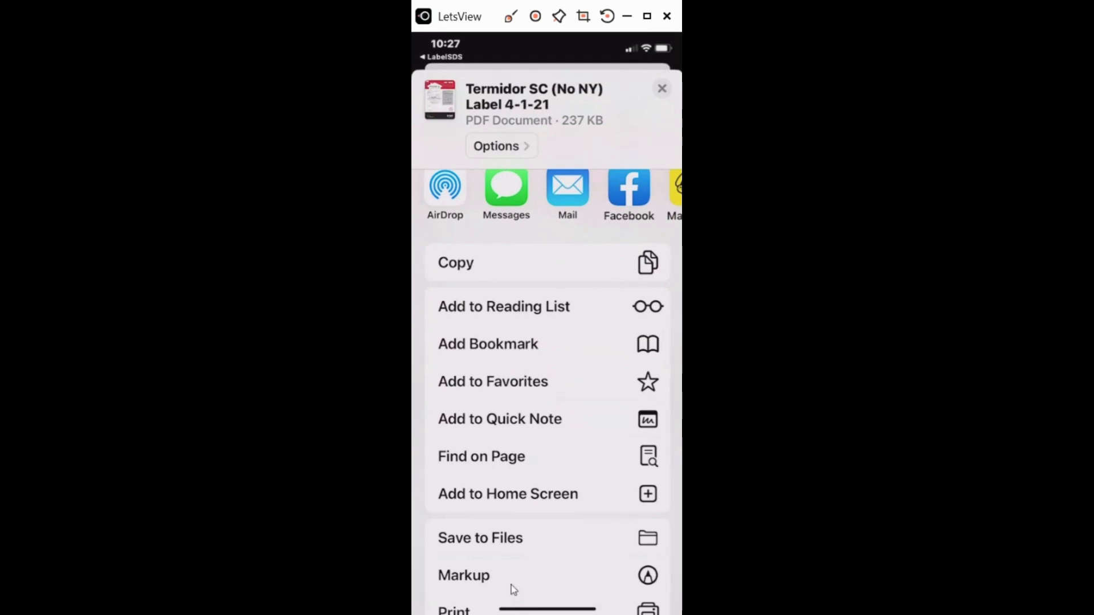
{"action": "left_click", "coordinate": [489, 467]}
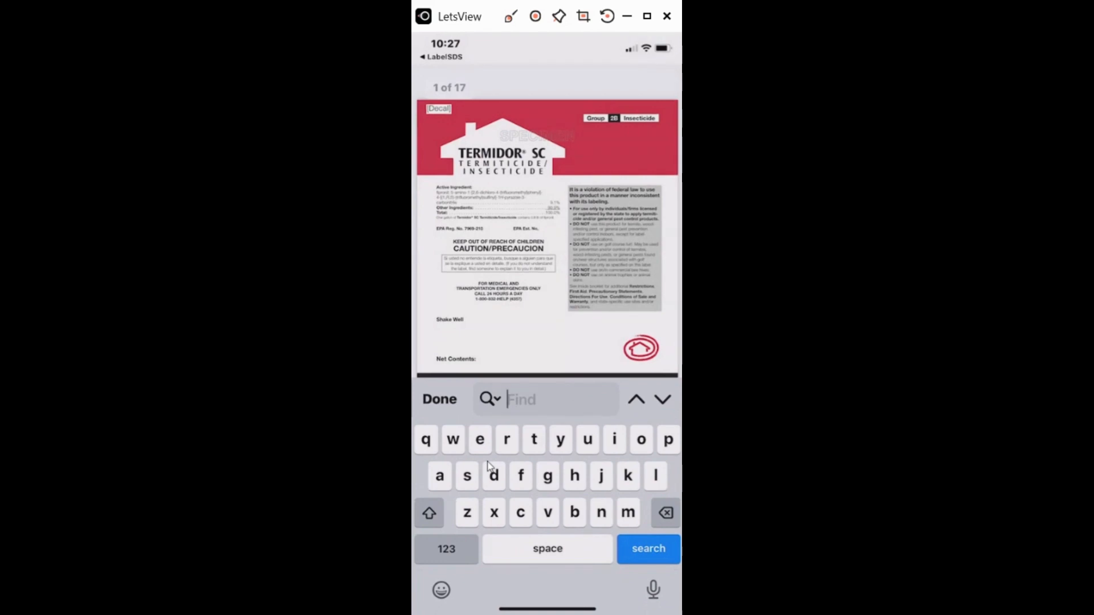
{"action": "type", "text": "mi"}
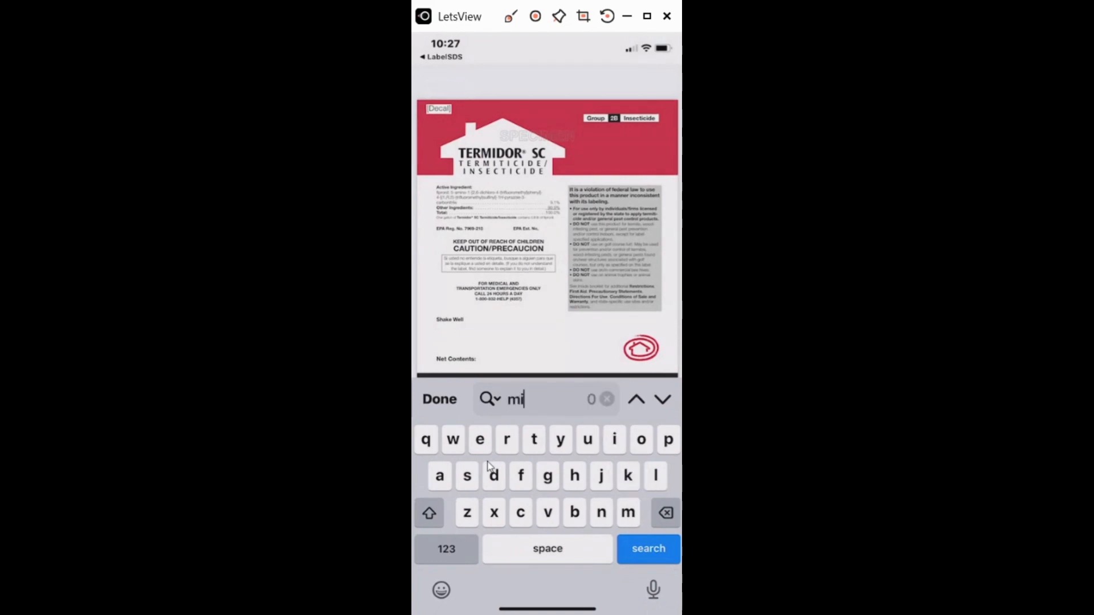
{"action": "type", "text": "xing"}
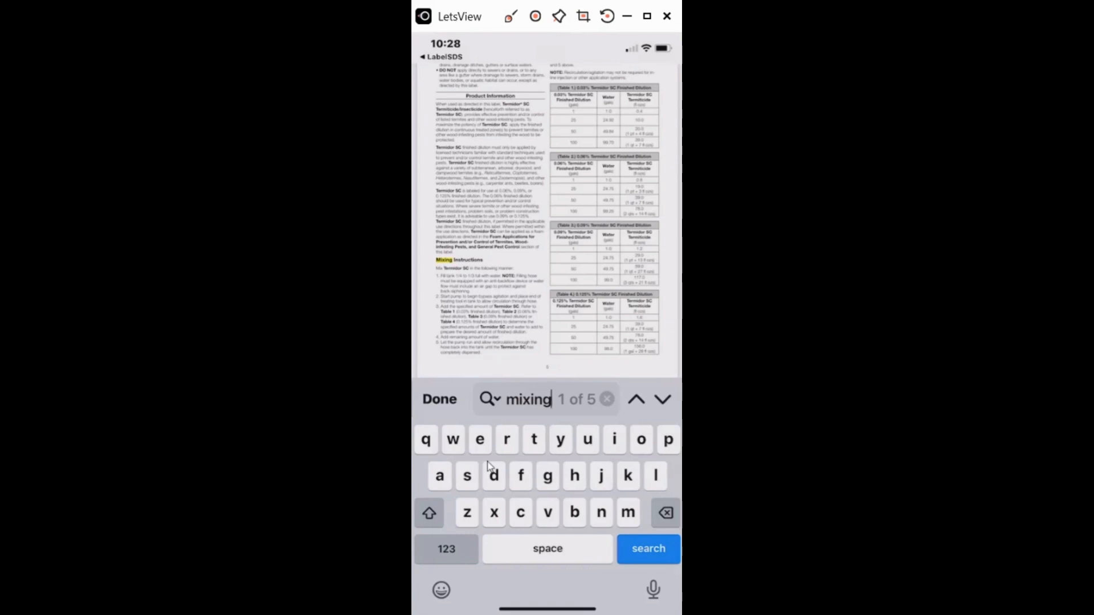
{"action": "left_click", "coordinate": [445, 57]}
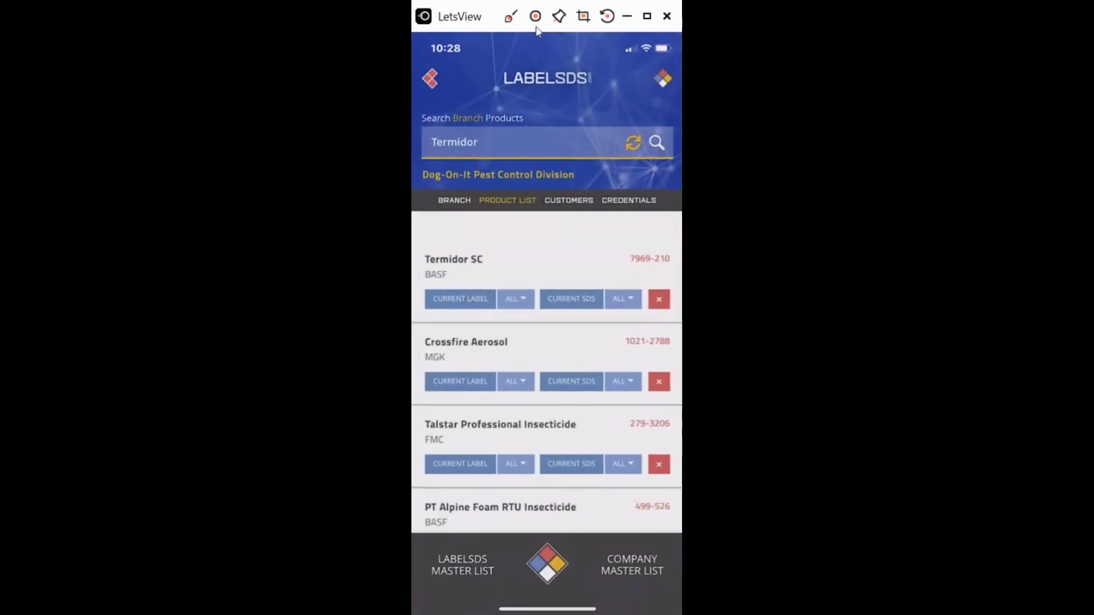
Show the branch's Pest Control Customers and expand Purina's Dry and Wet Food Plant facilities.
{"action": "left_click", "coordinate": [569, 202]}
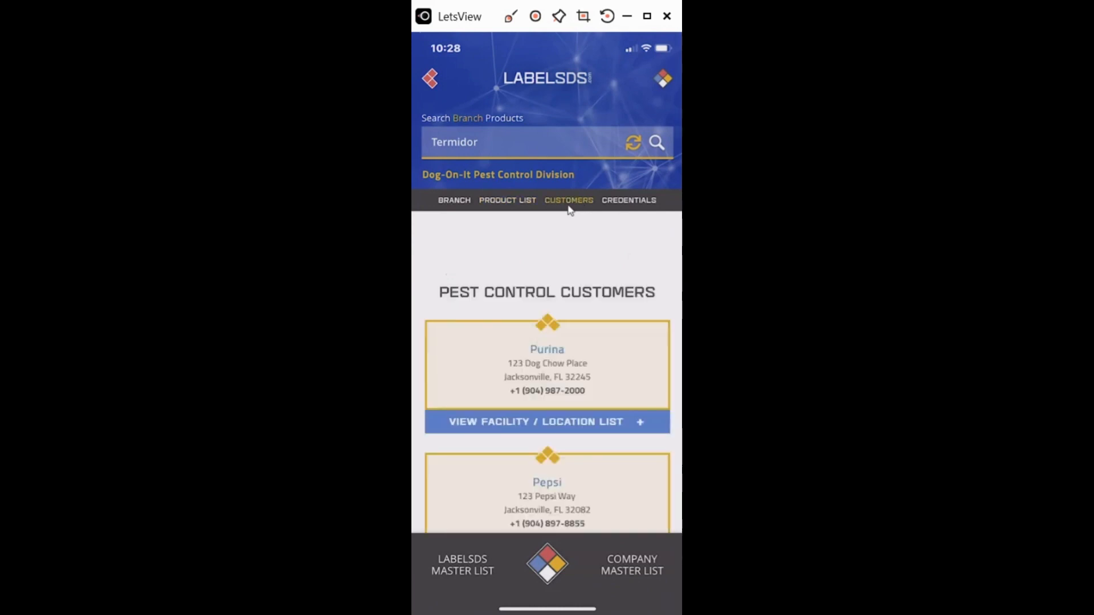
{"action": "scroll", "coordinate": [569, 211], "scroll_direction": "down", "scroll_amount": 15}
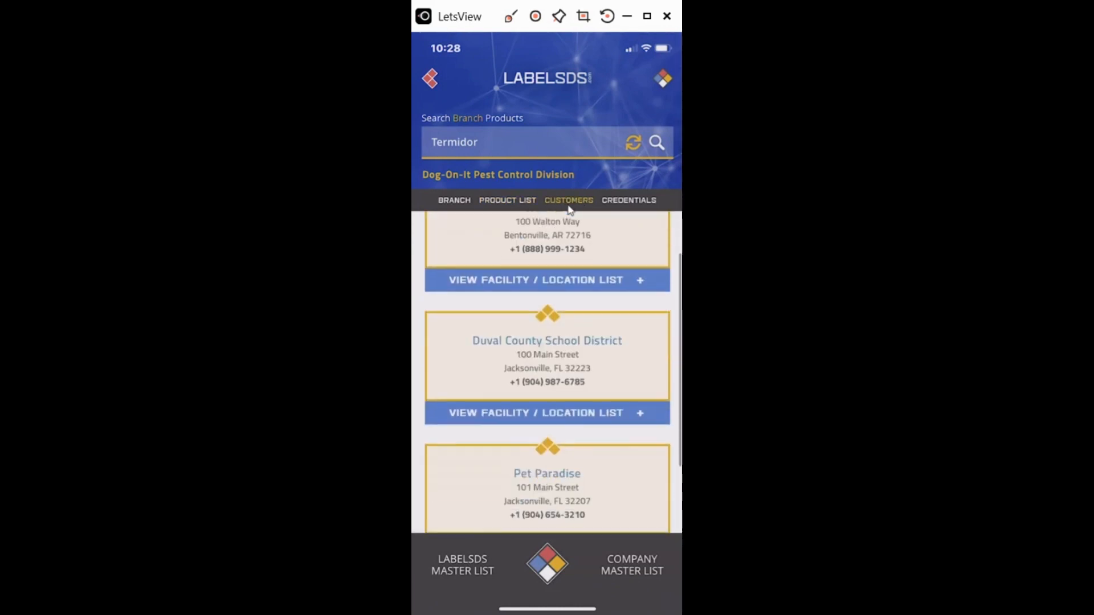
{"action": "scroll", "coordinate": [568, 210], "scroll_direction": "up", "scroll_amount": 15}
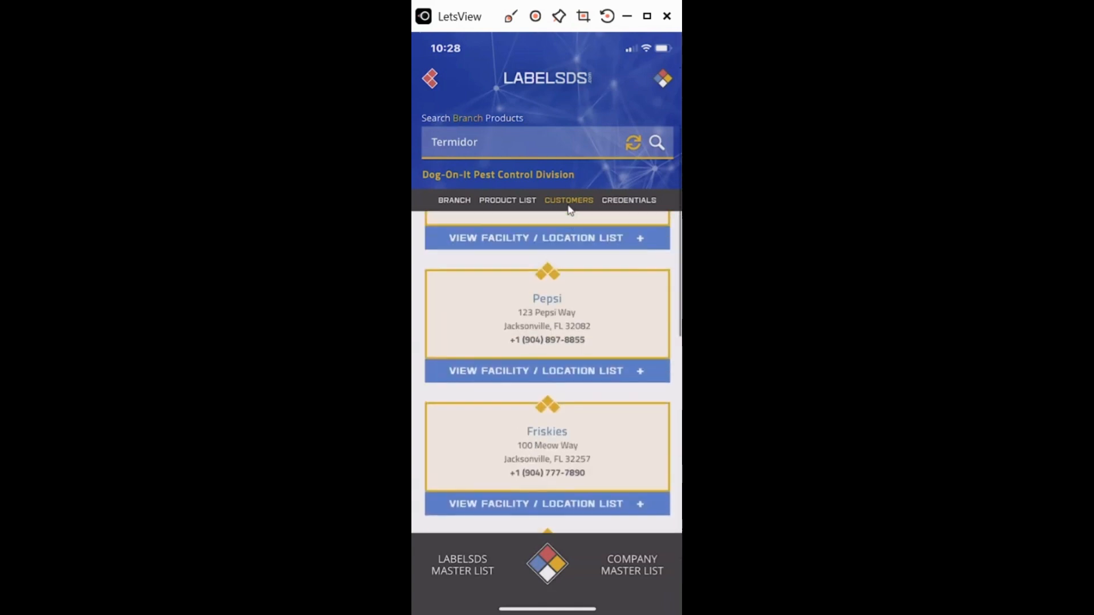
{"action": "scroll", "coordinate": [568, 208], "scroll_direction": "up", "scroll_amount": 3}
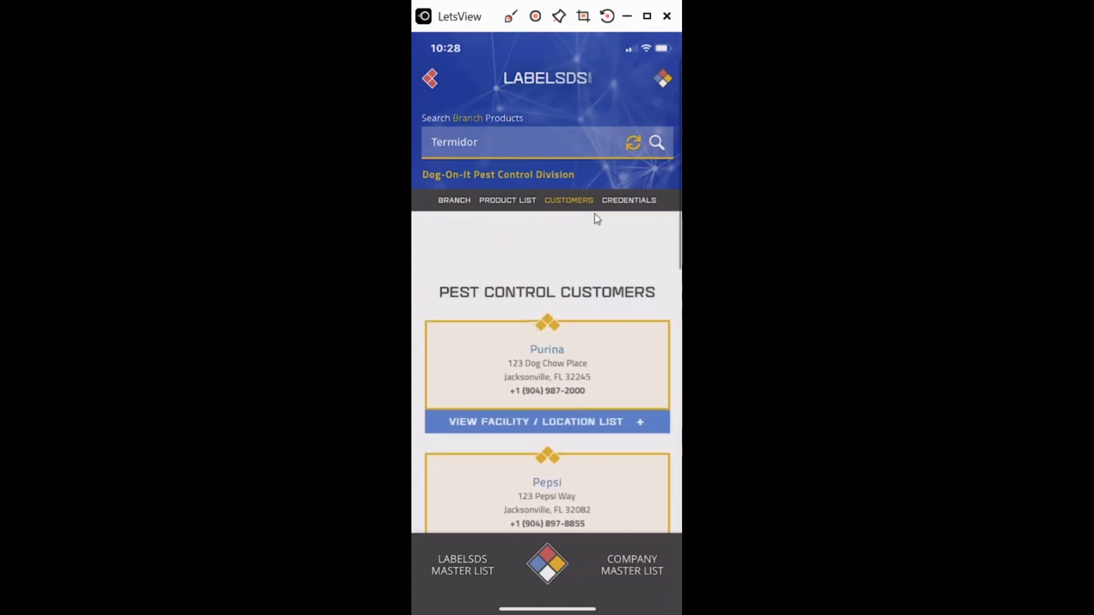
{"action": "left_click", "coordinate": [542, 420]}
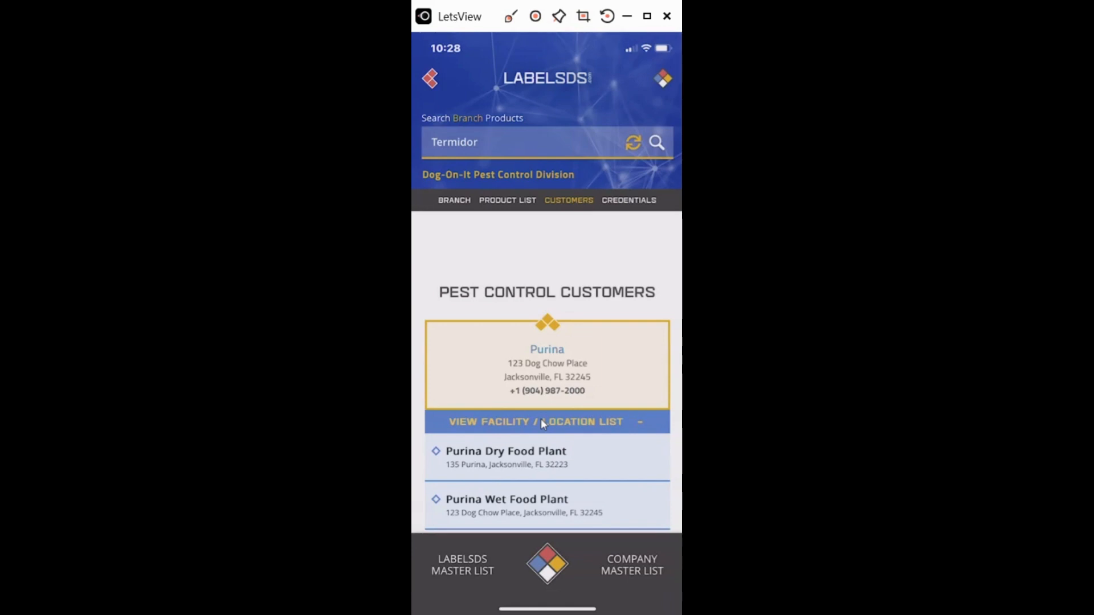
Open the branch's Credentials list and browse cards like Bedbug Treatment Guidelines and Business License.
{"action": "left_click", "coordinate": [616, 199]}
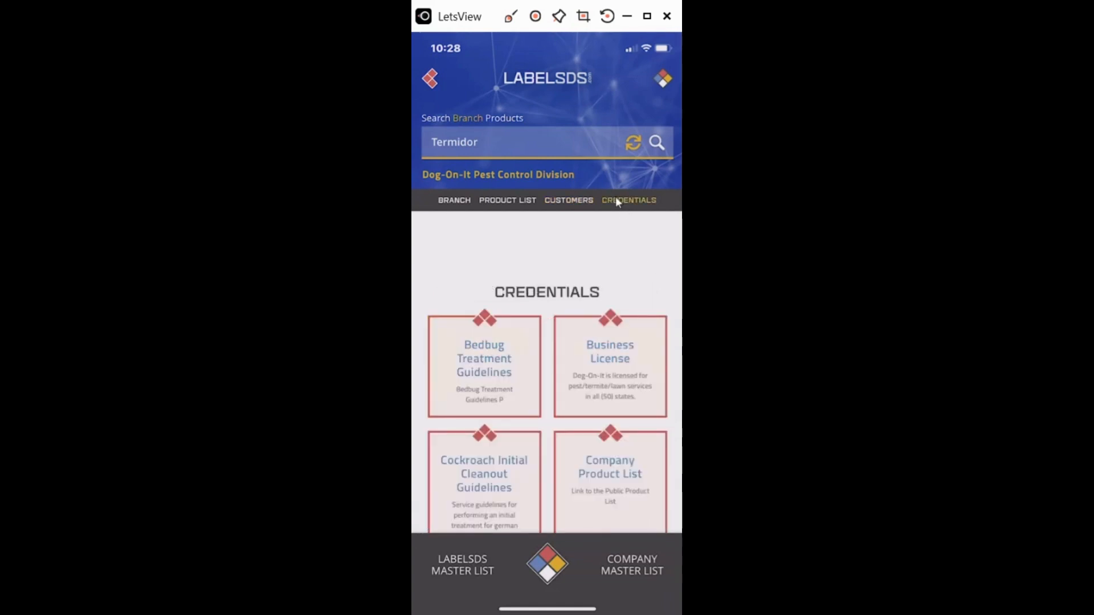
{"action": "scroll", "coordinate": [616, 199], "scroll_direction": "down", "scroll_amount": 8}
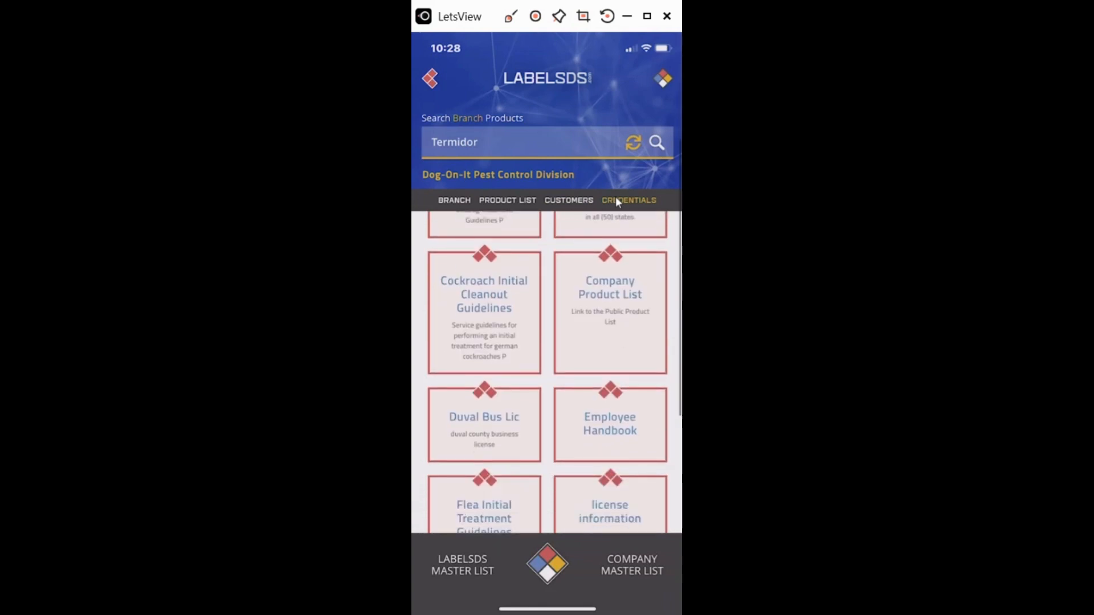
{"action": "scroll", "coordinate": [615, 196], "scroll_direction": "up", "scroll_amount": 8}
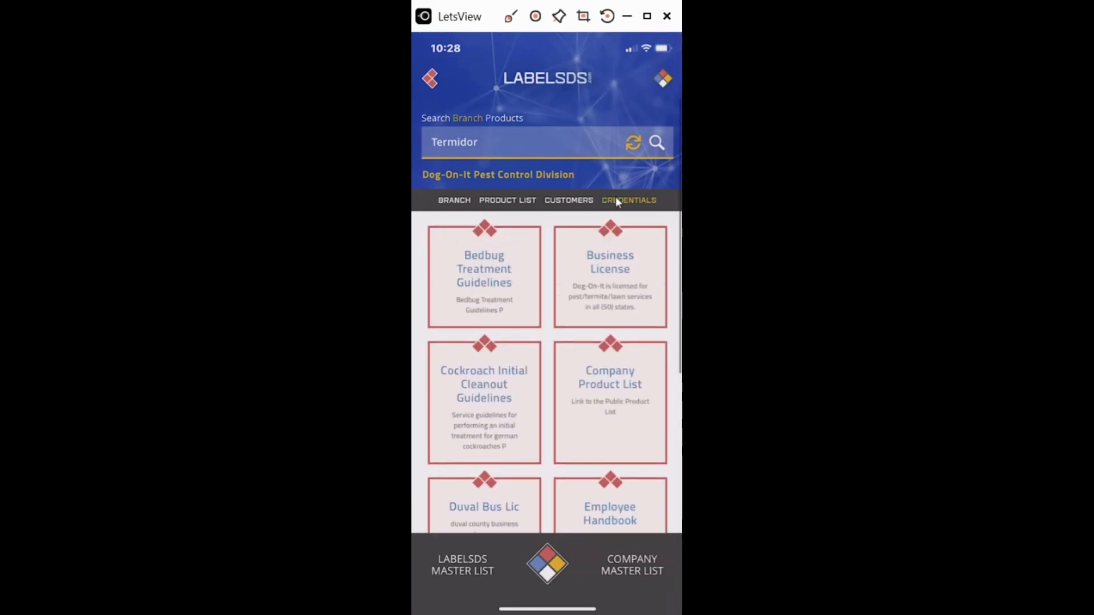